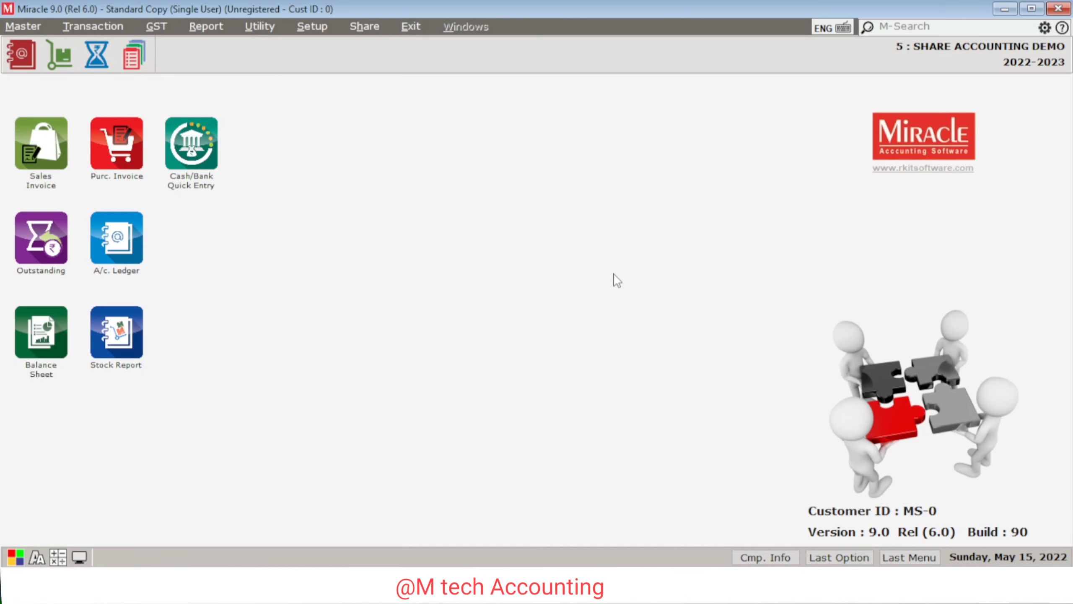
Step: Start a new share invoice for party 5PAISA CAPITAL LIMITED with invoice type F&O (IGST)
{"action": "left_click", "coordinate": [364, 26]}
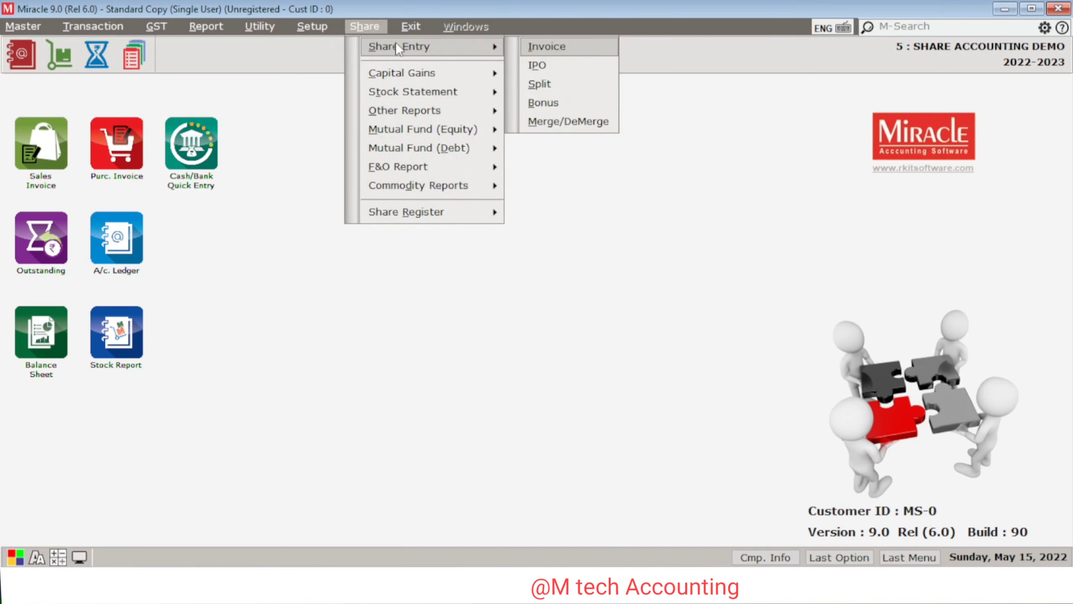
{"action": "left_click", "coordinate": [352, 29]}
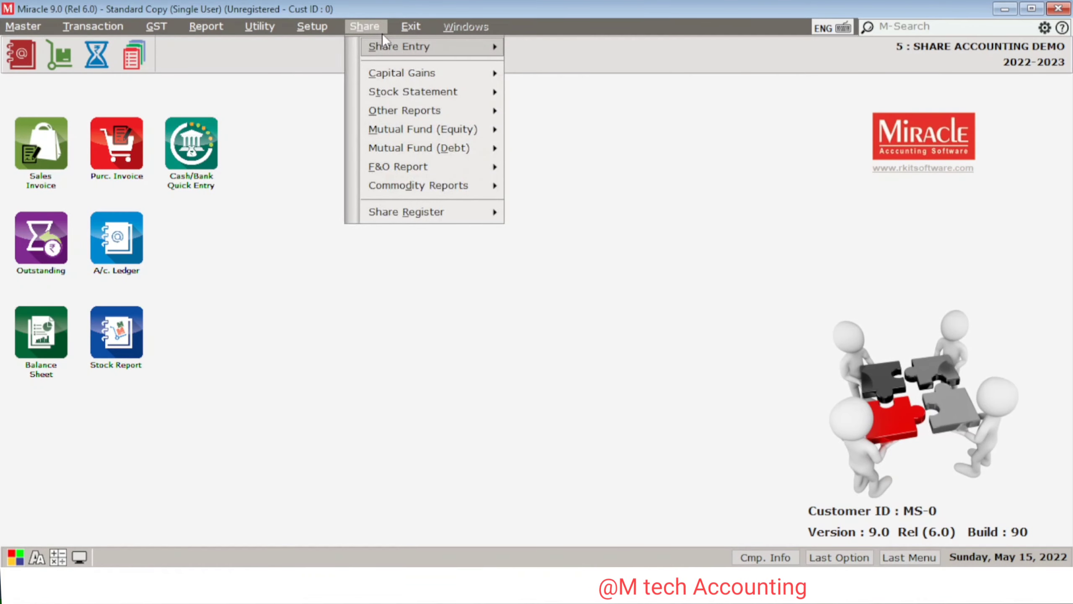
{"action": "mouse_move", "coordinate": [443, 47]}
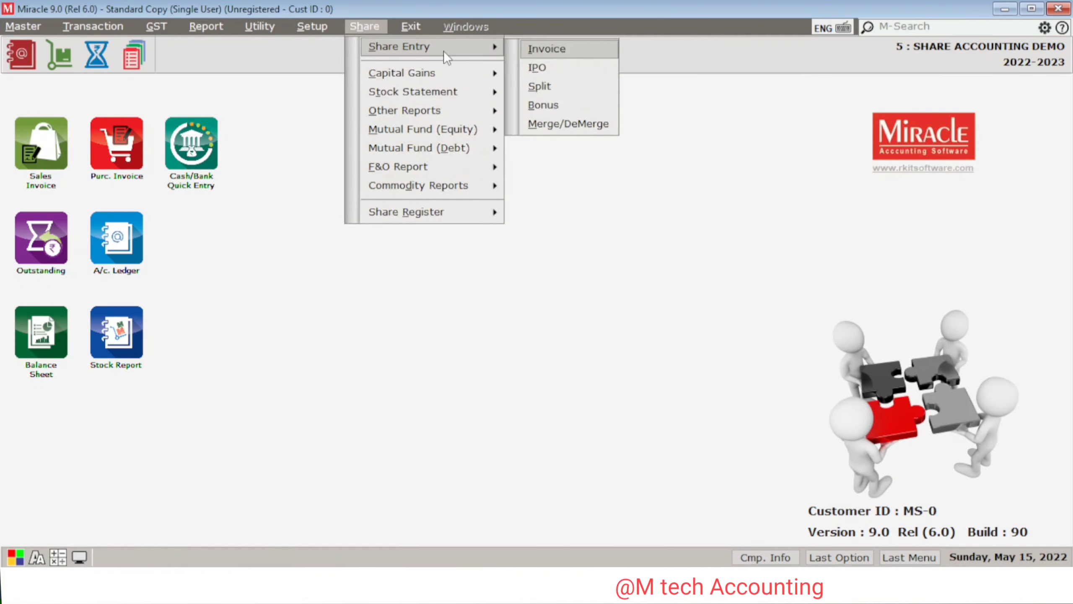
{"action": "left_click", "coordinate": [524, 49]}
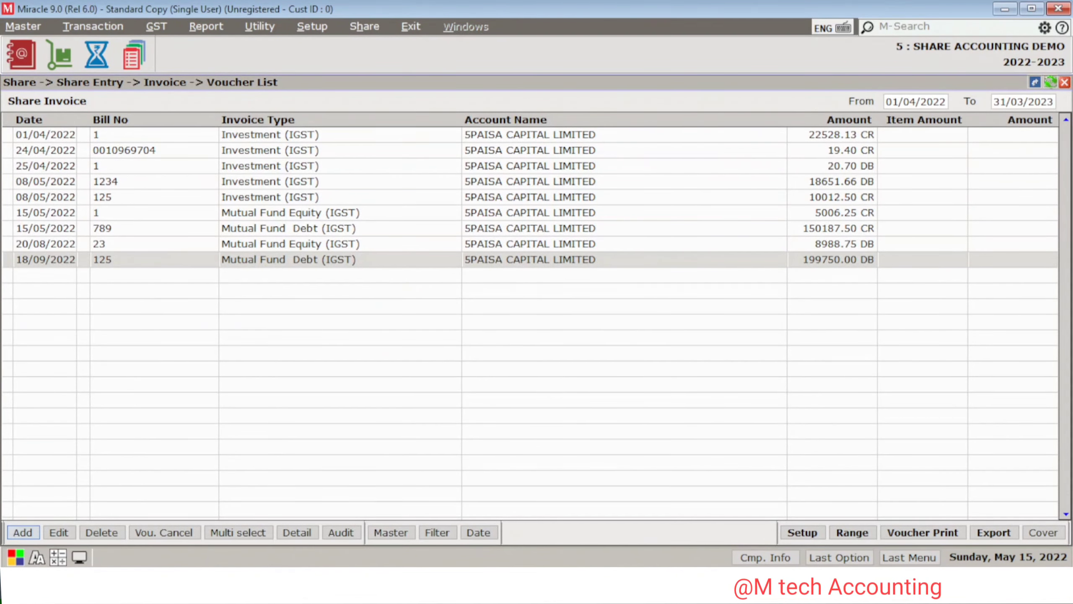
{"action": "left_click", "coordinate": [23, 528]}
{"action": "key", "text": "Return"}
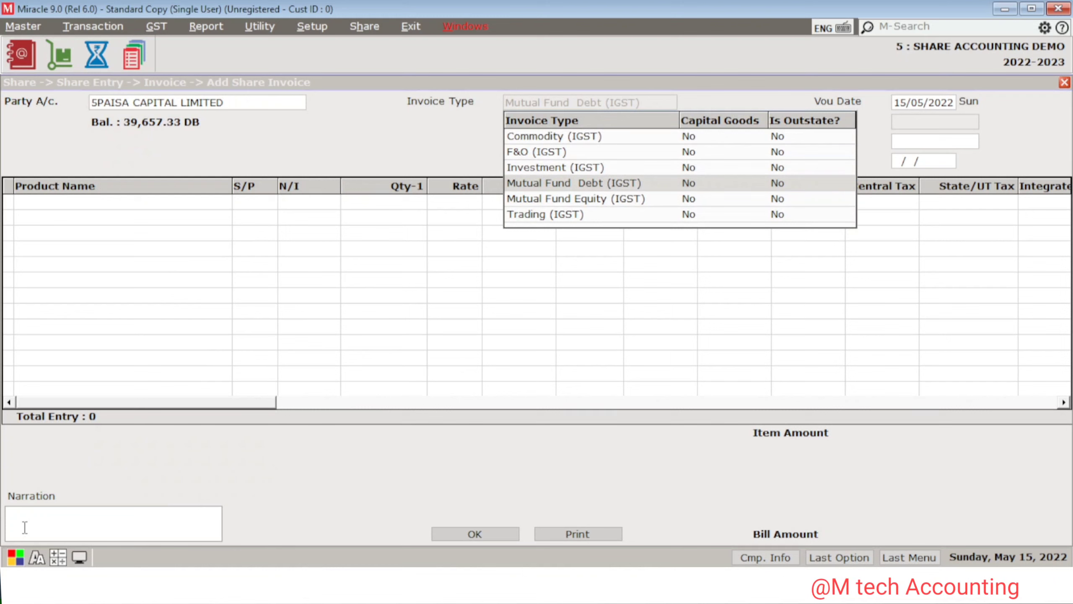
{"action": "key", "text": "Up"}
{"action": "key", "text": "Up"}
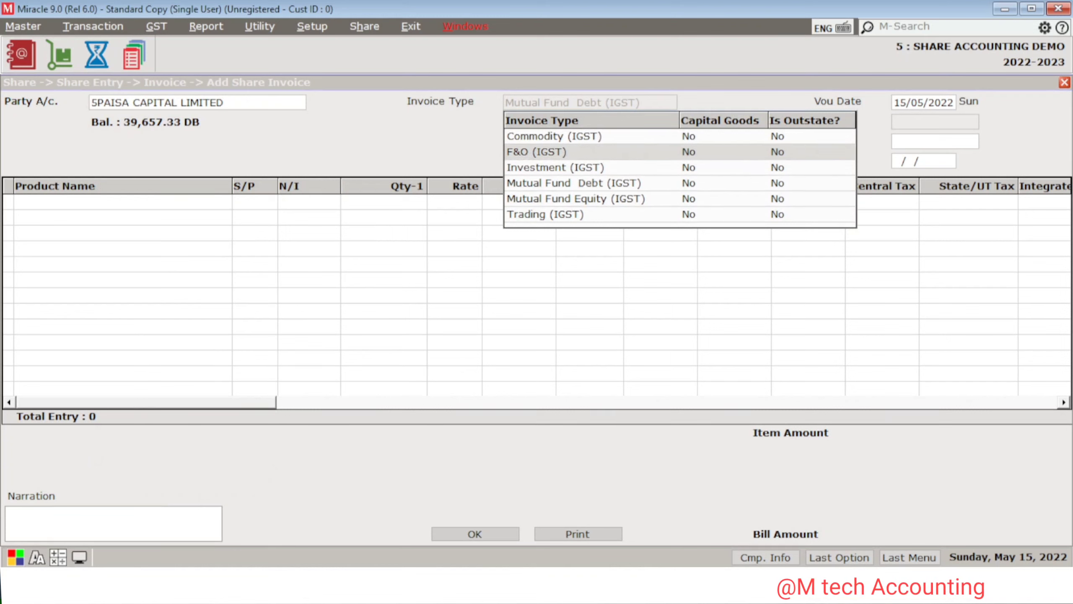
{"action": "key", "text": "Return"}
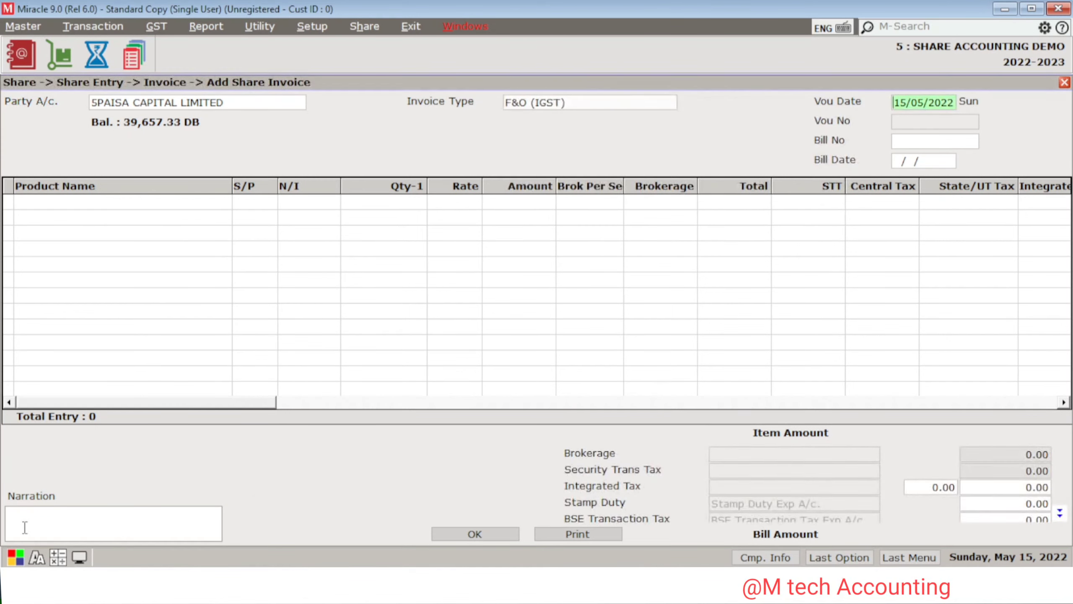
Step: Enter bill number 458888, accept 15/05/2022 for the voucher and bill dates, and go on to the product entry
{"action": "key", "text": "Return"}
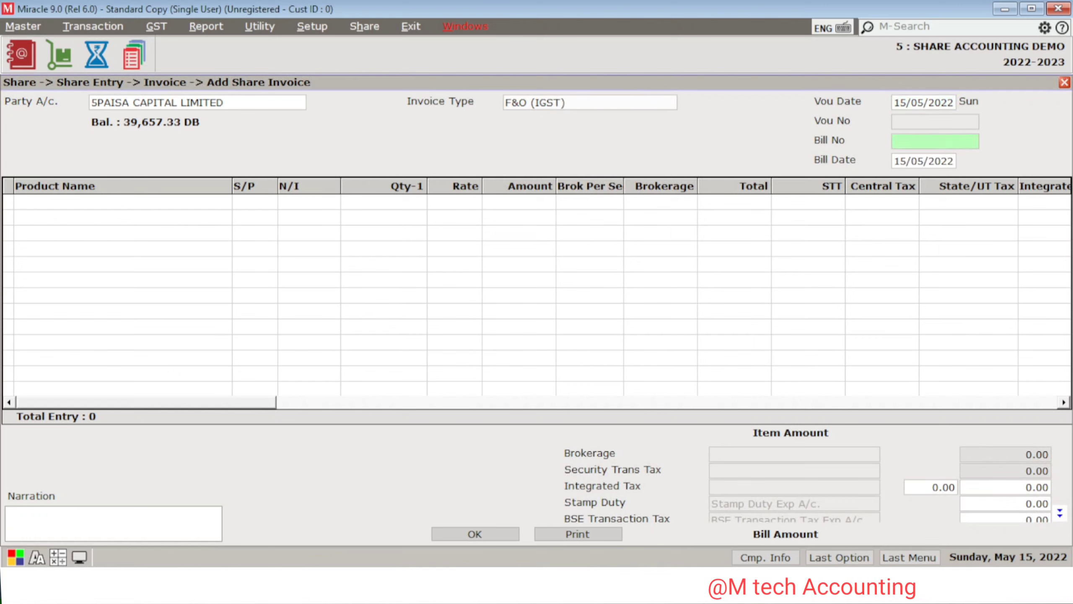
{"action": "type", "text": "458888"}
{"action": "key", "text": "Return"}
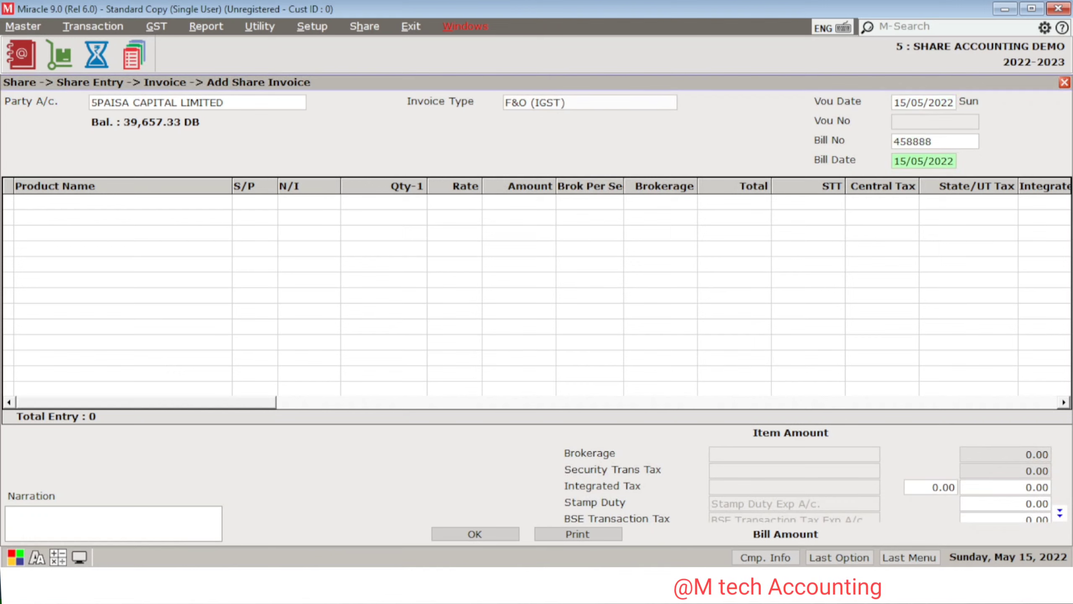
{"action": "key", "text": "Return"}
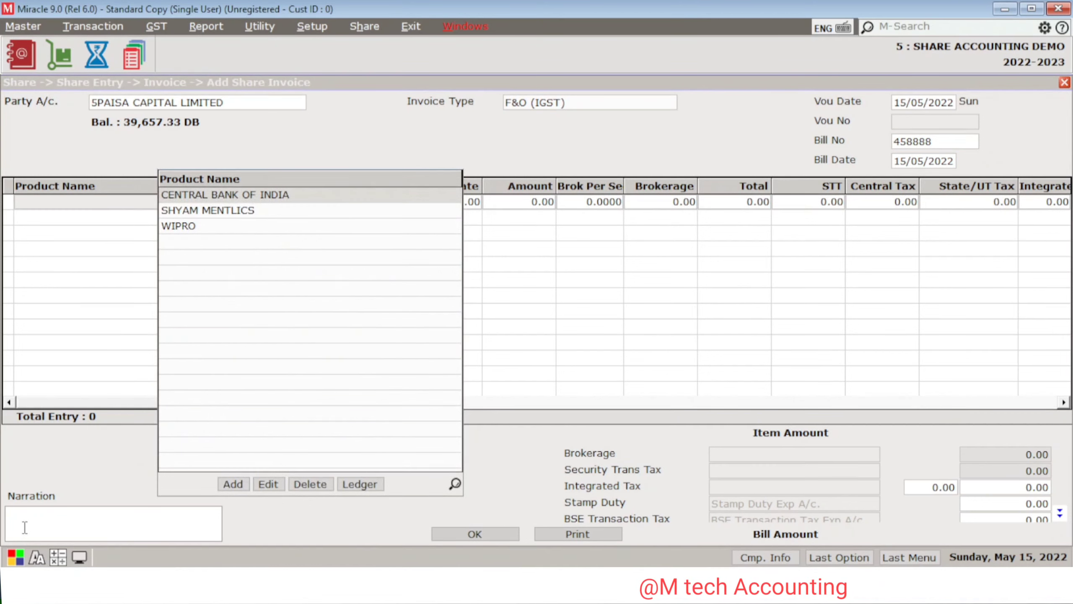
Step: Add a new product named EXCEL from the invoice's product selection and assign it the GST commodity SHARE COMMODITY
{"action": "left_click", "coordinate": [240, 478]}
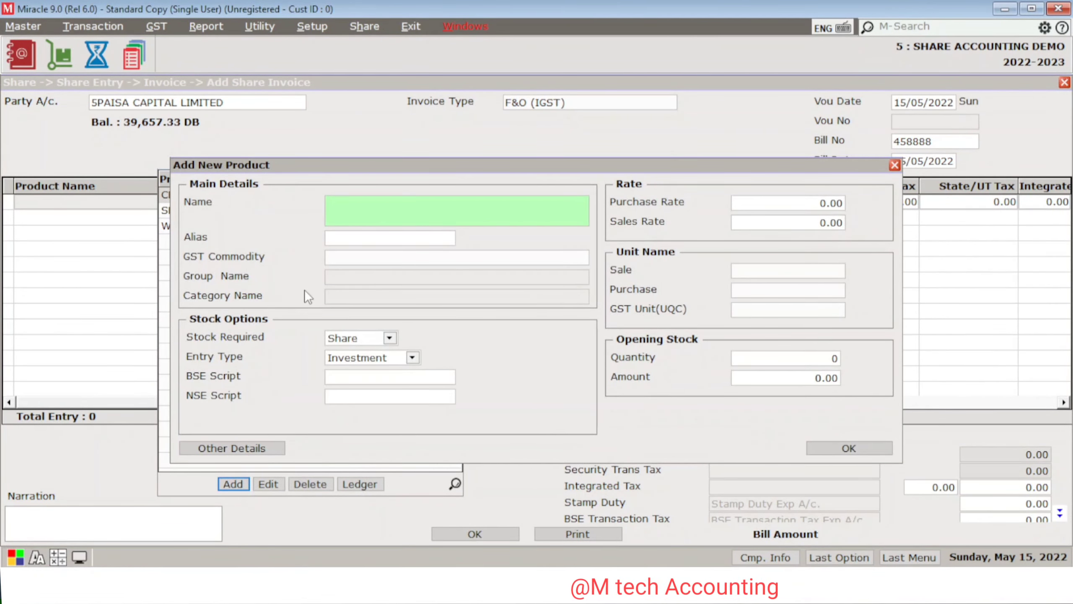
{"action": "type", "text": "EX"}
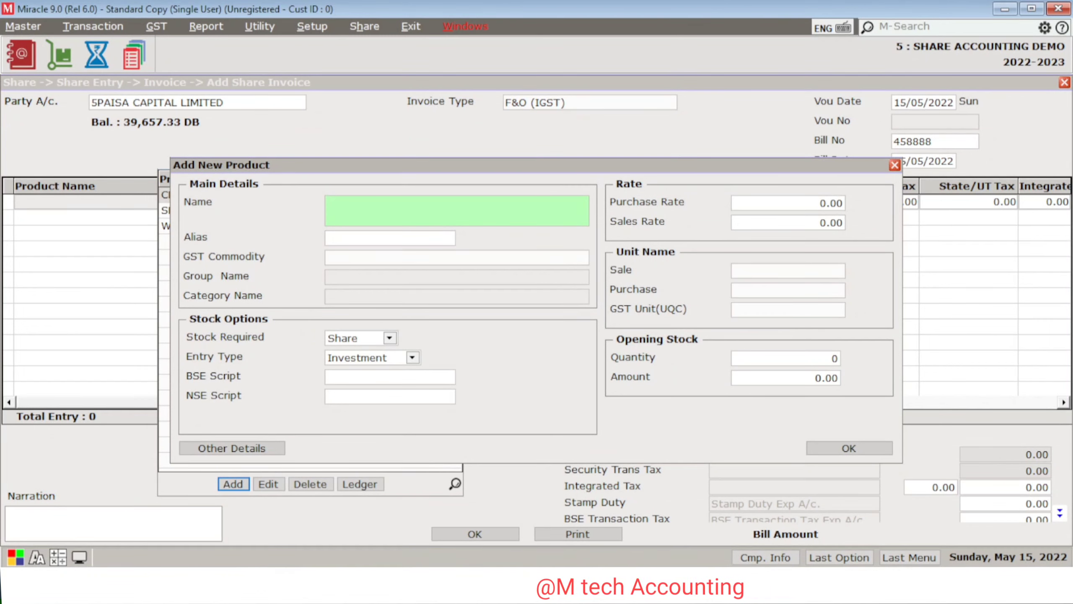
{"action": "type", "text": "CEL"}
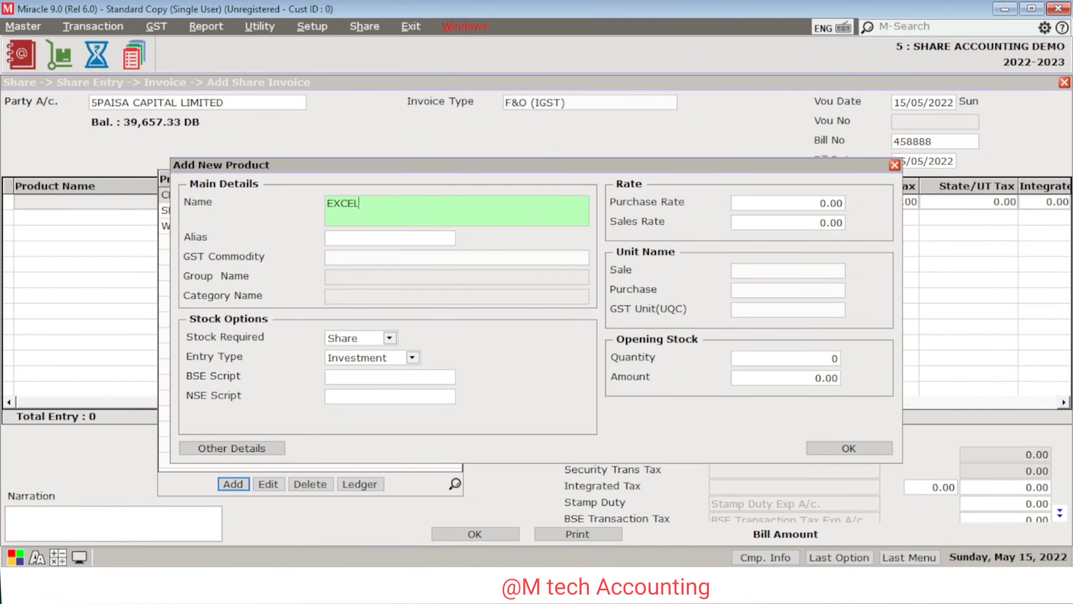
{"action": "key", "text": "Return"}
{"action": "key", "text": "Down"}
{"action": "key", "text": "Down"}
{"action": "key", "text": "Down"}
{"action": "key", "text": "Down"}
{"action": "key", "text": "Down"}
{"action": "key", "text": "Down"}
{"action": "key", "text": "Down"}
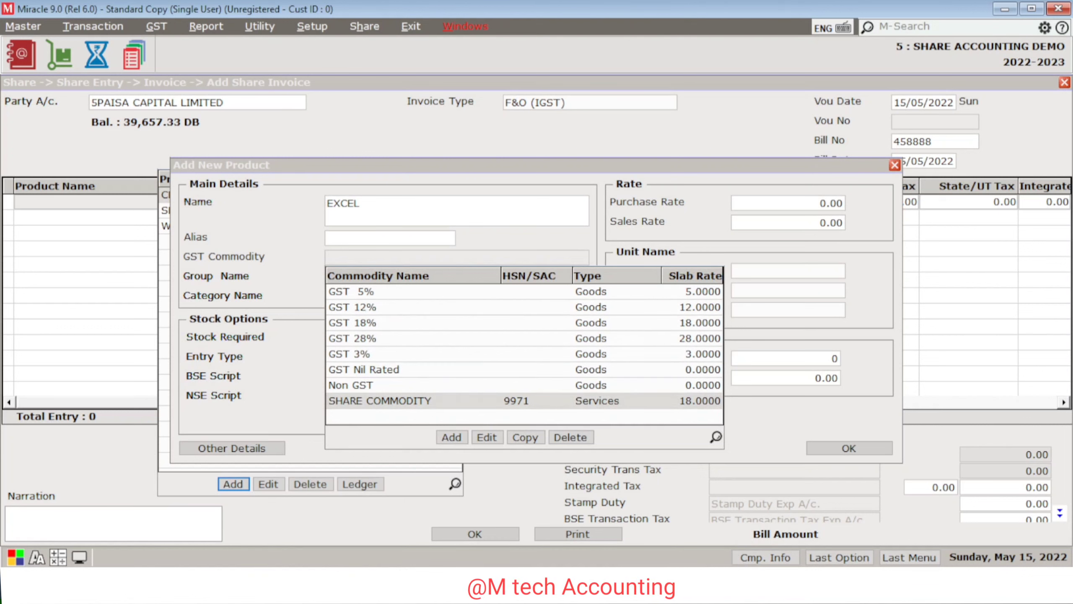
{"action": "key", "text": "Return"}
{"action": "key", "text": "Return"}
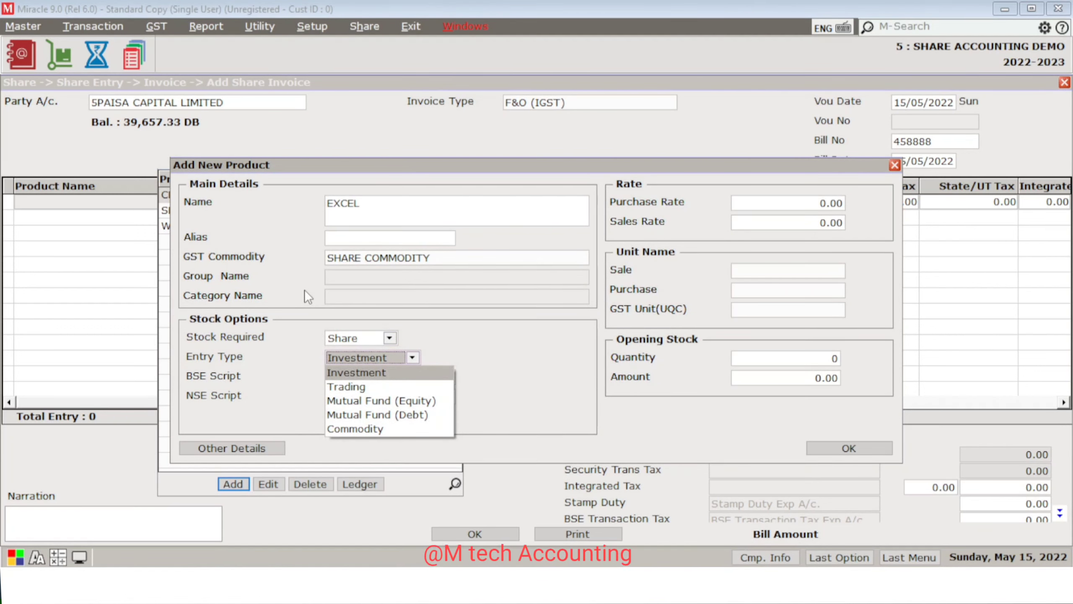
Step: Set the new EXCEL product's entry type to Trading
{"action": "key", "text": "Down"}
{"action": "key", "text": "Down"}
{"action": "key", "text": "Down"}
{"action": "key", "text": "Down"}
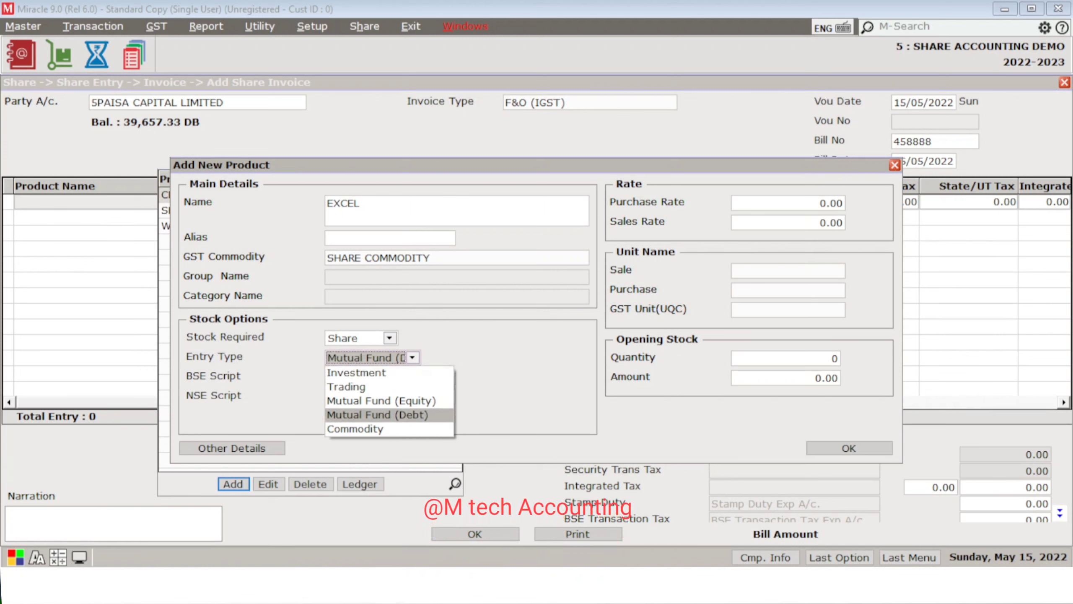
{"action": "key", "text": "Up"}
{"action": "key", "text": "Up"}
{"action": "key", "text": "Up"}
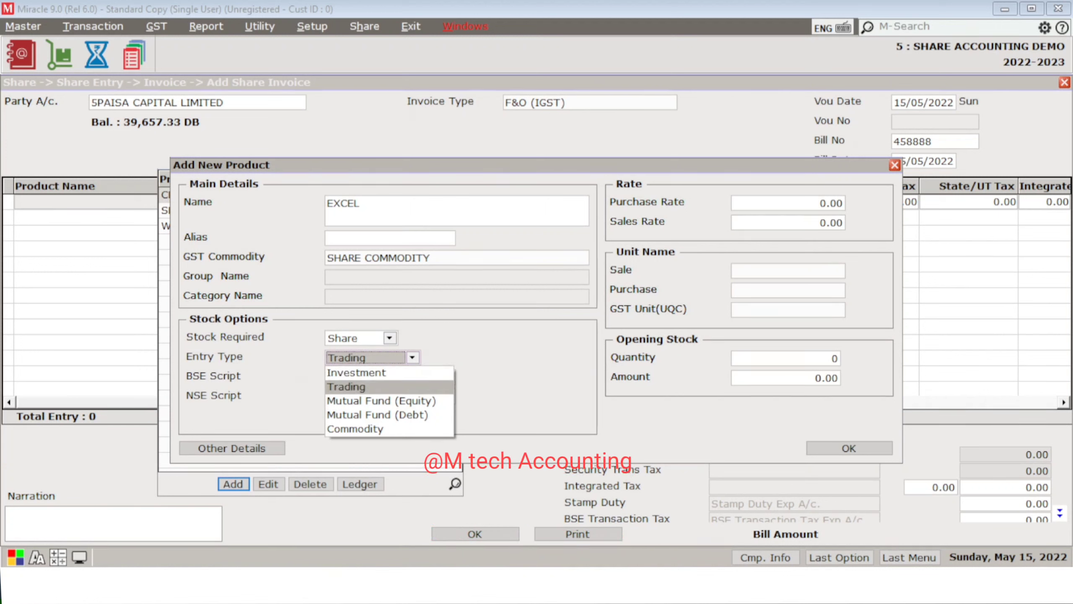
{"action": "key", "text": "Return"}
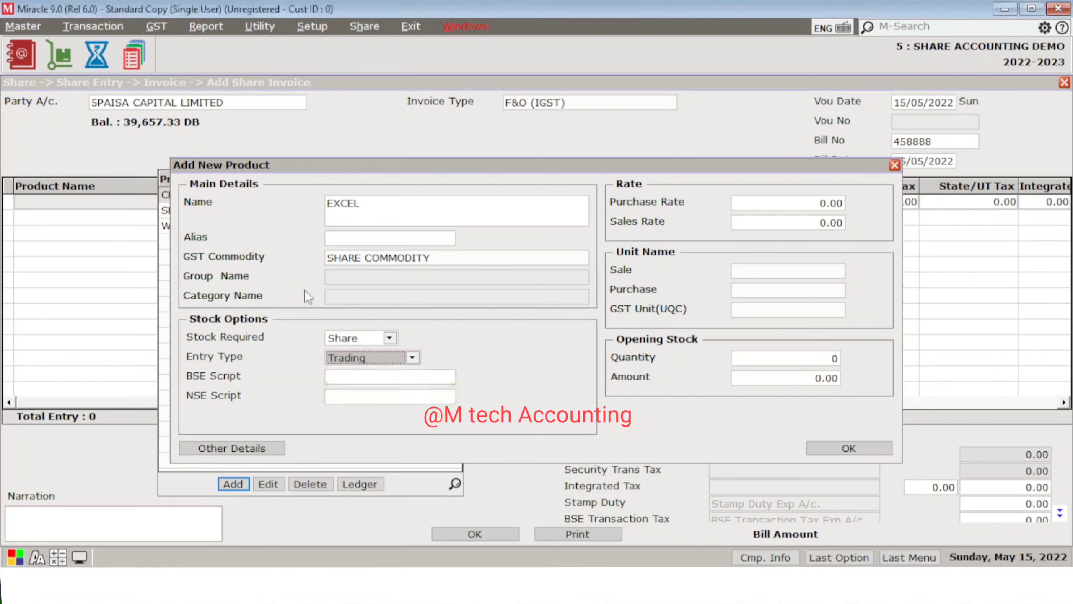
Step: Set EXCEL's sale and purchase units to Numbers and its GST unit to NOS-NUMBERS, then save the product
{"action": "key", "text": "Return"}
{"action": "key", "text": "Return"}
{"action": "key", "text": "Return"}
{"action": "key", "text": "Return"}
{"action": "key", "text": "Return"}
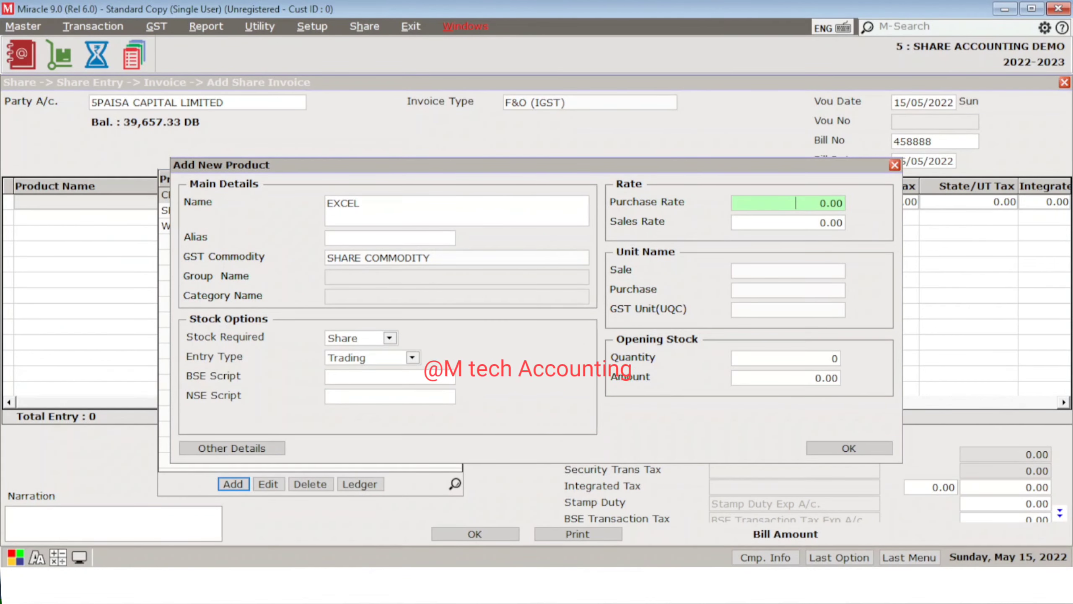
{"action": "type", "text": "N"}
{"action": "key", "text": "Return"}
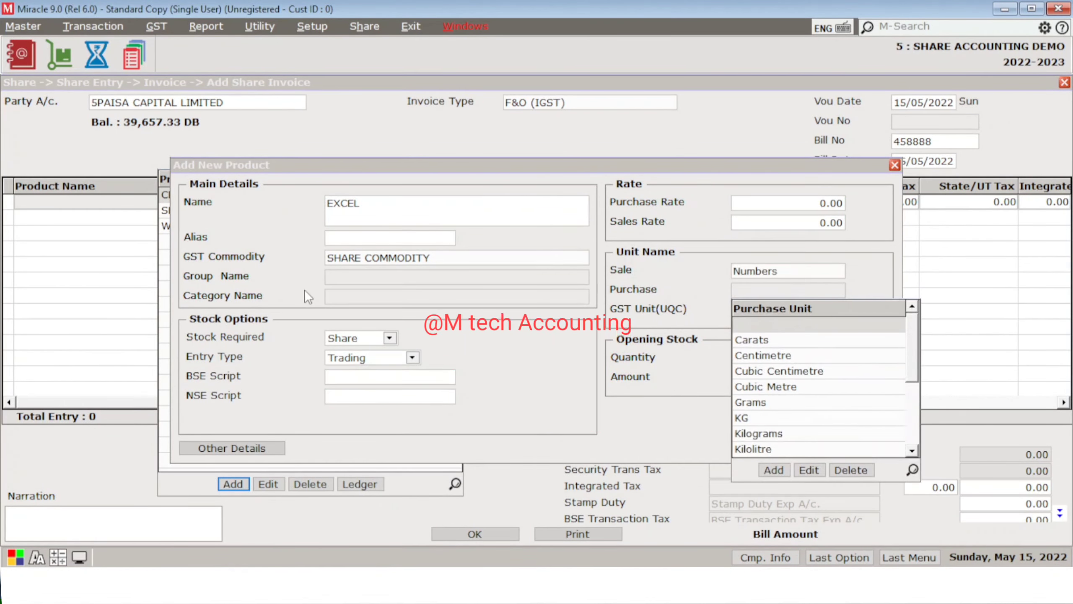
{"action": "type", "text": "N"}
{"action": "key", "text": "Return"}
{"action": "type", "text": "M"}
{"action": "key", "text": "BackSpace"}
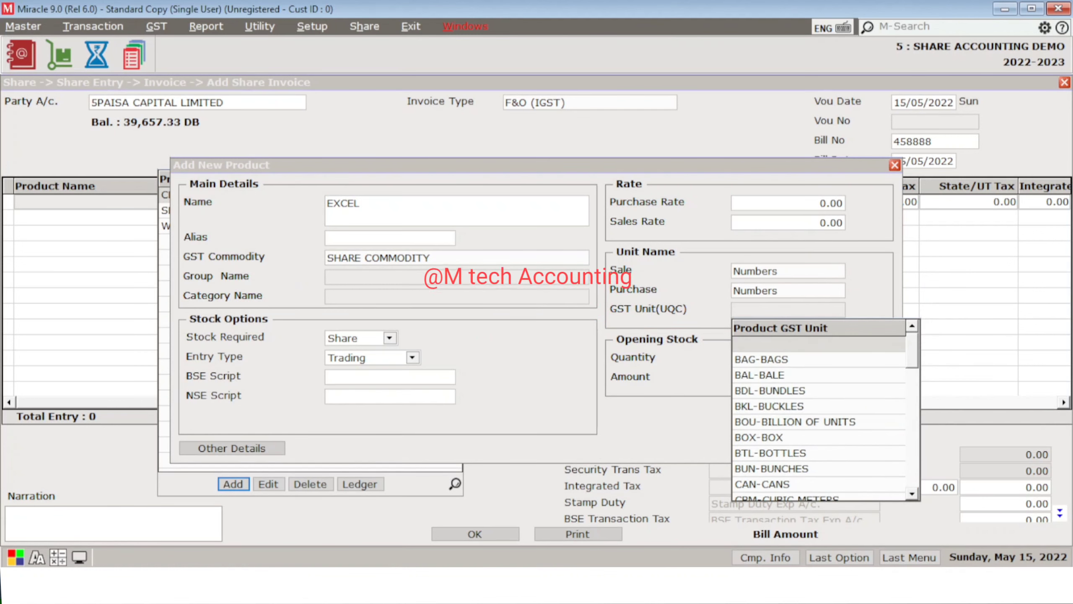
{"action": "type", "text": "N"}
{"action": "key", "text": "Return"}
{"action": "key", "text": "Return"}
{"action": "key", "text": "Return"}
{"action": "key", "text": "Return"}
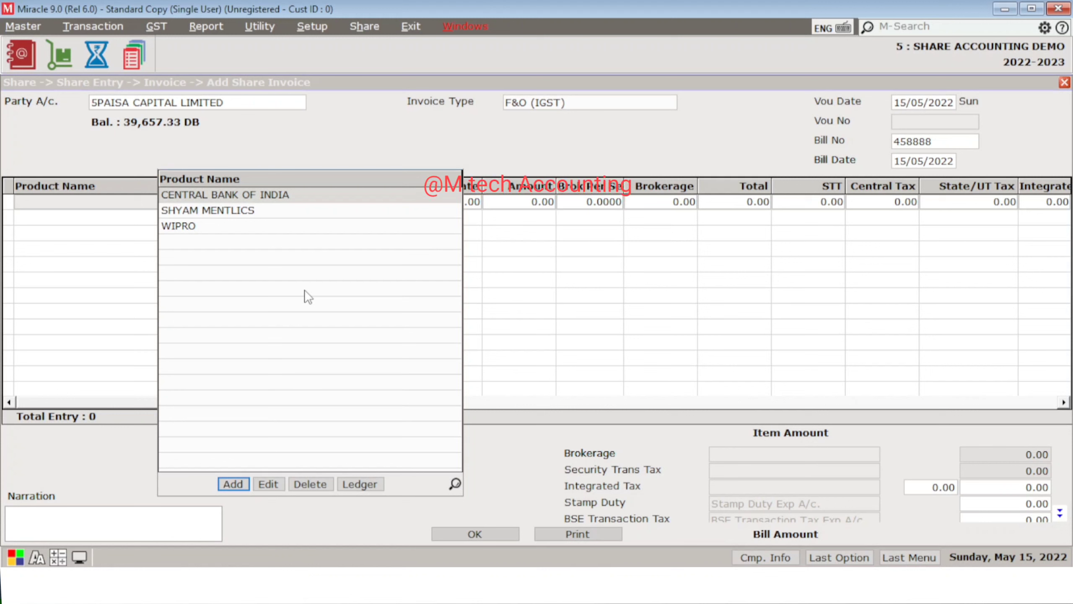
Step: Discard the unfinished F&O invoice and close the share invoice voucher list
{"action": "key", "text": "Down"}
{"action": "key", "text": "Up"}
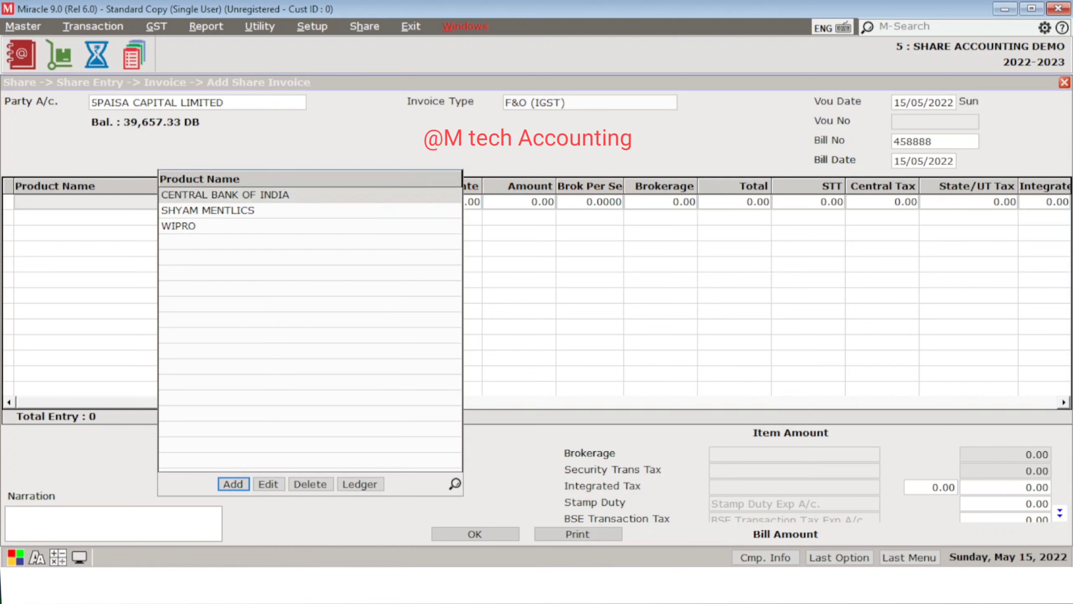
{"action": "key", "text": "Escape"}
{"action": "key", "text": "Escape"}
{"action": "key", "text": "Escape"}
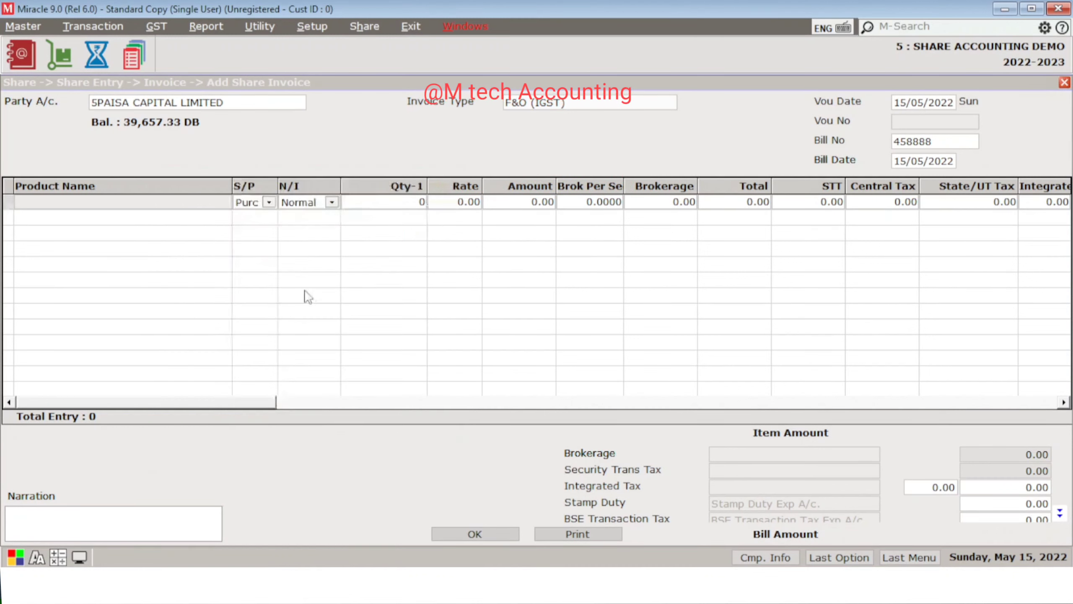
{"action": "key", "text": "Return"}
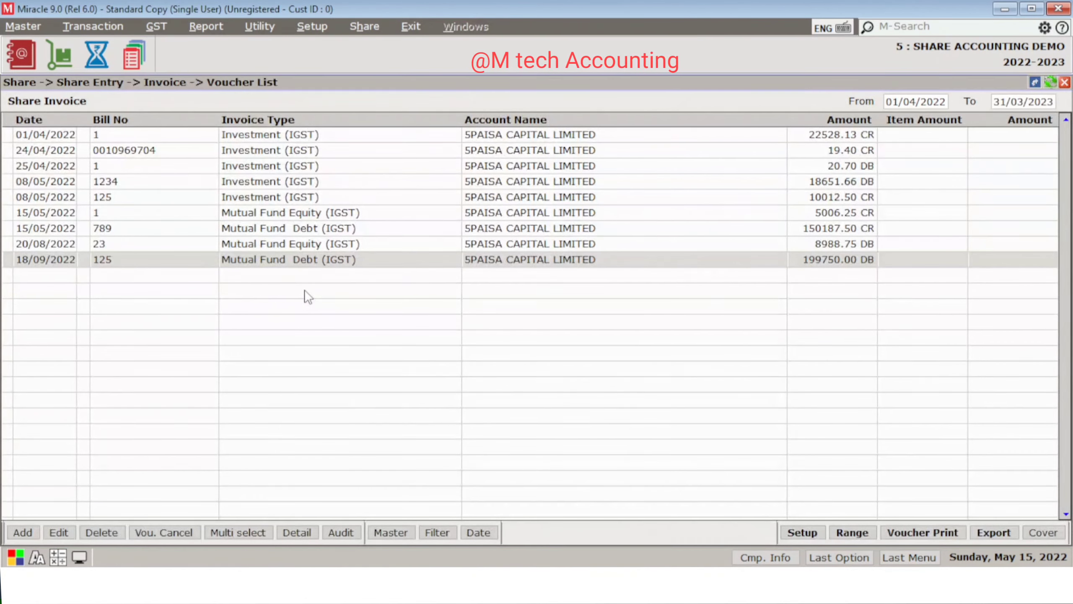
{"action": "key", "text": "Escape"}
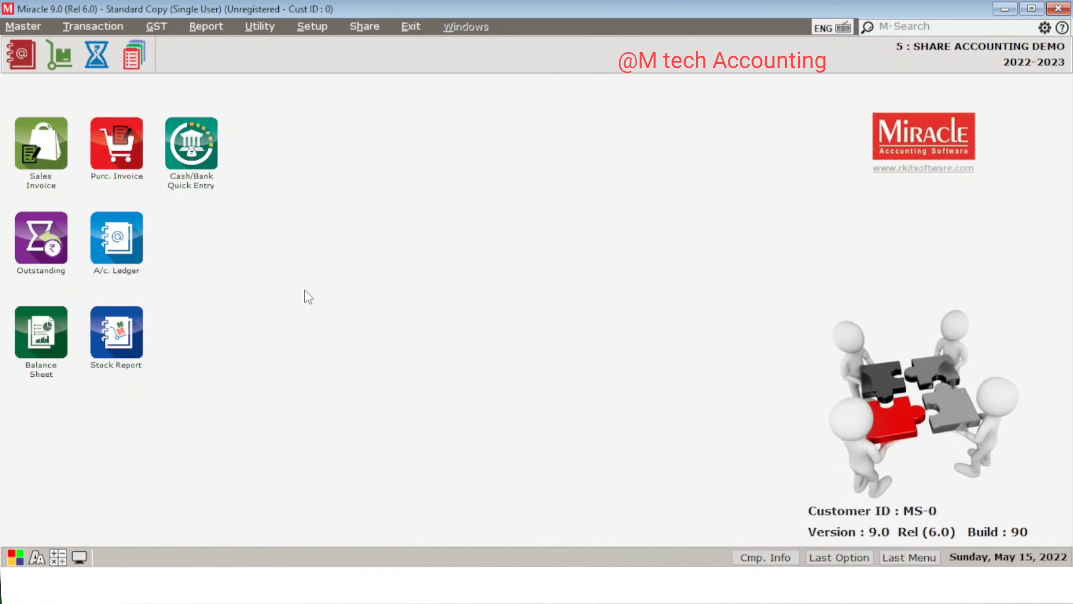
{"action": "key", "text": "alt+m"}
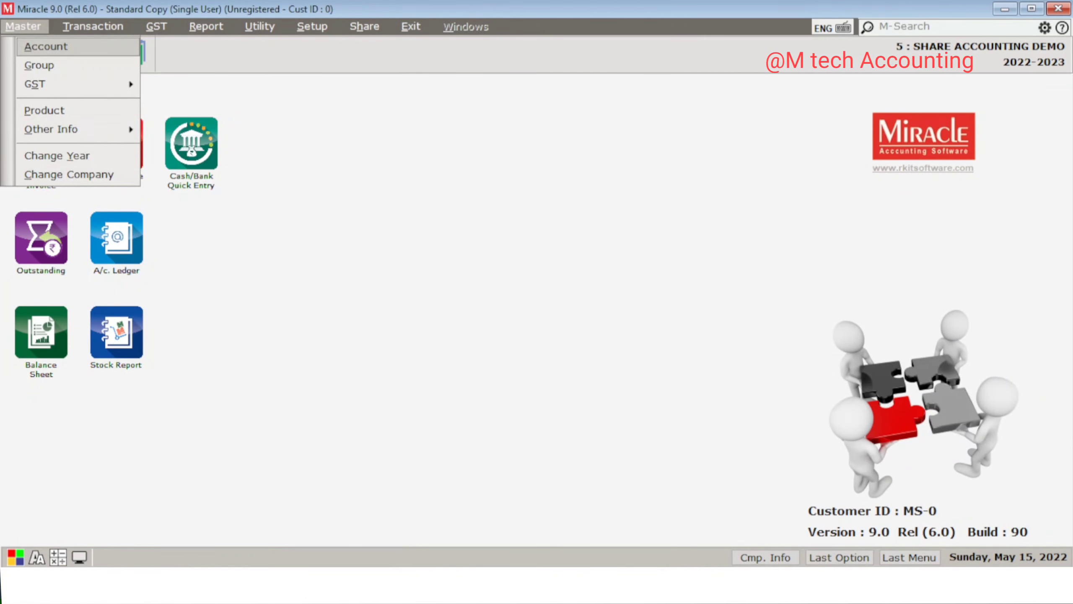
{"action": "key", "text": "Return"}
{"action": "key", "text": "Escape"}
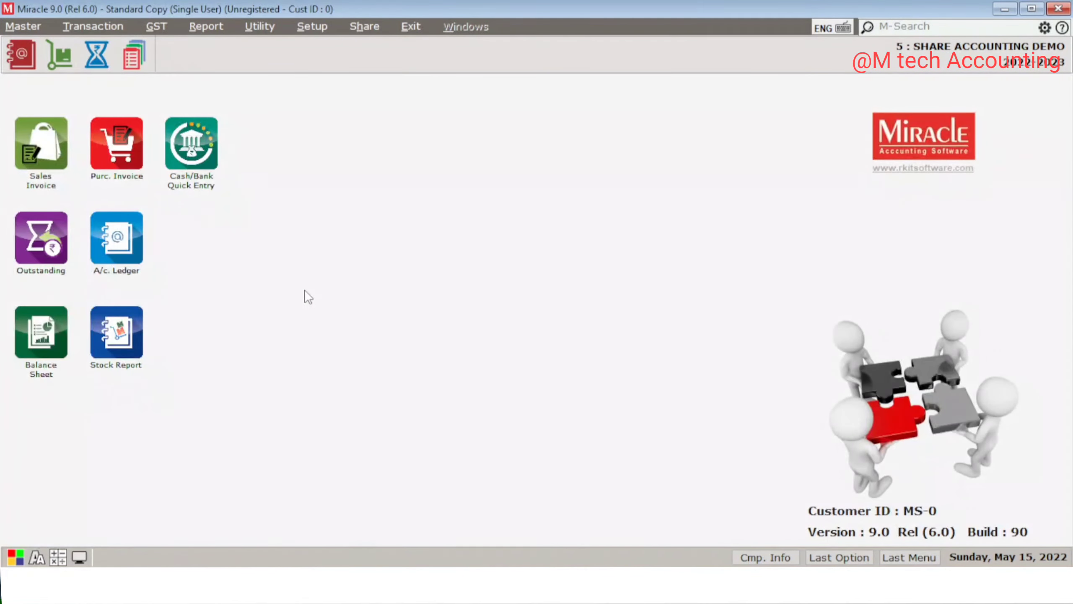
Step: Open the EXCEL product's details for editing from the Product Master
{"action": "key", "text": "alt+m"}
{"action": "key", "text": "Down"}
{"action": "key", "text": "Down"}
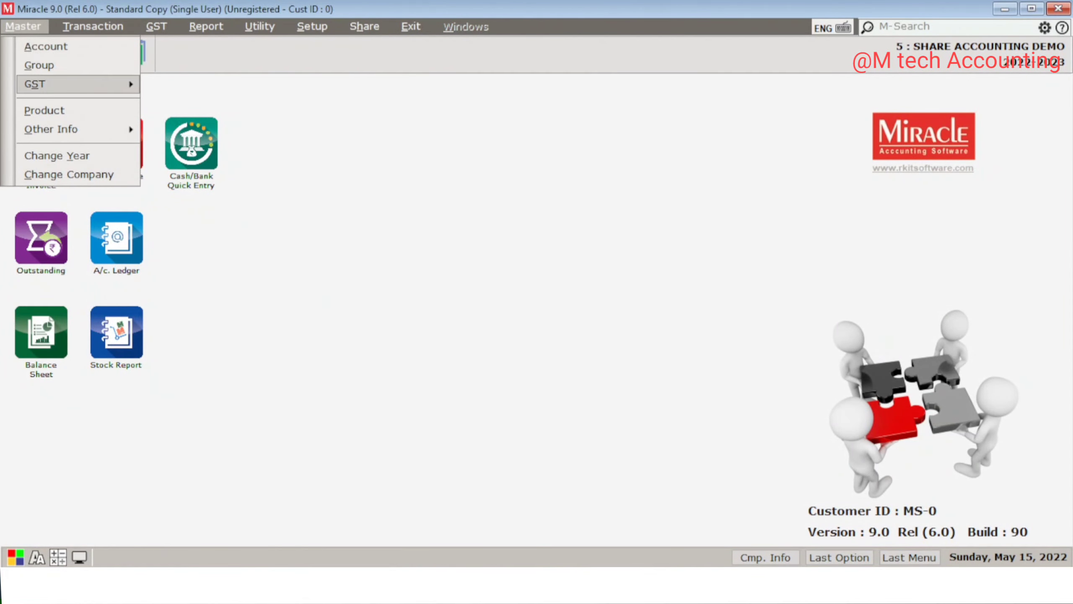
{"action": "key", "text": "Down"}
{"action": "key", "text": "Down"}
{"action": "key", "text": "Up"}
{"action": "key", "text": "Return"}
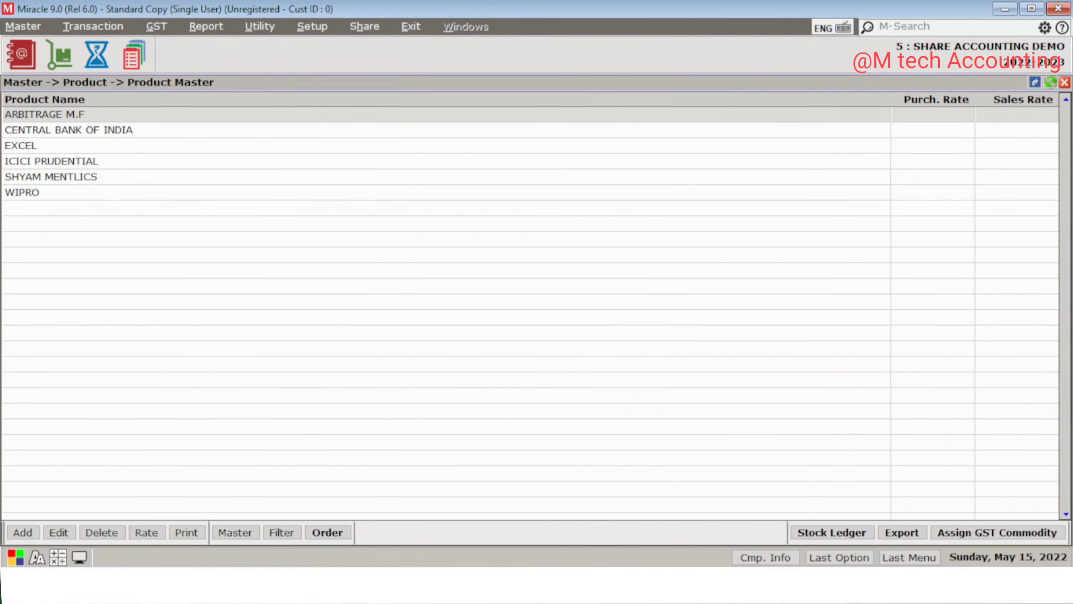
{"action": "key", "text": "Down"}
{"action": "key", "text": "Down"}
{"action": "key", "text": "Return"}
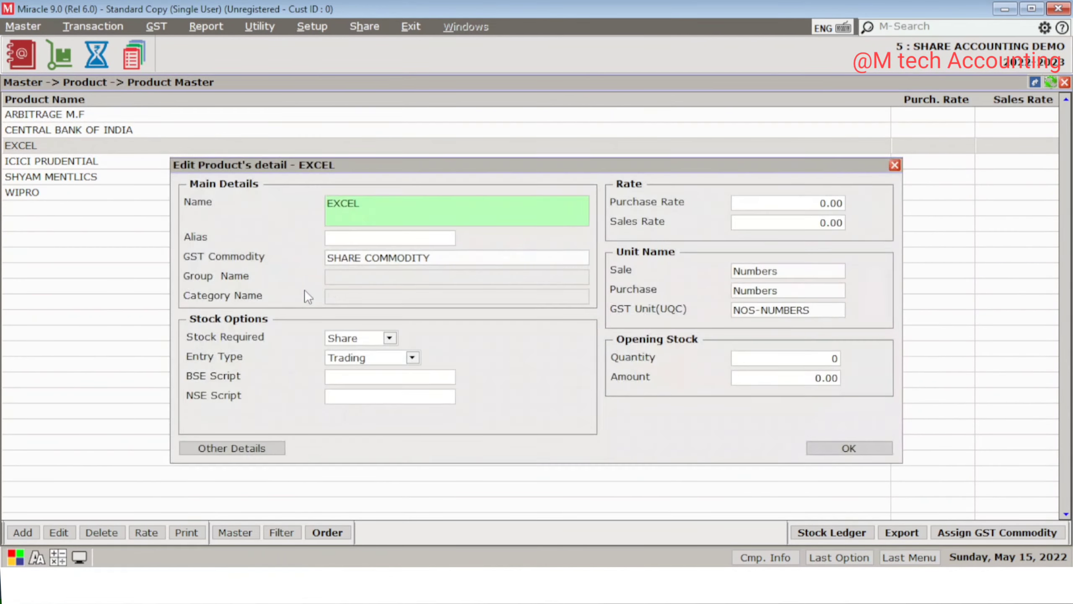
Step: Set EXCEL's entry type to Investment
{"action": "key", "text": "Return"}
{"action": "key", "text": "Return"}
{"action": "key", "text": "Return"}
{"action": "key", "text": "Return"}
{"action": "key", "text": "Return"}
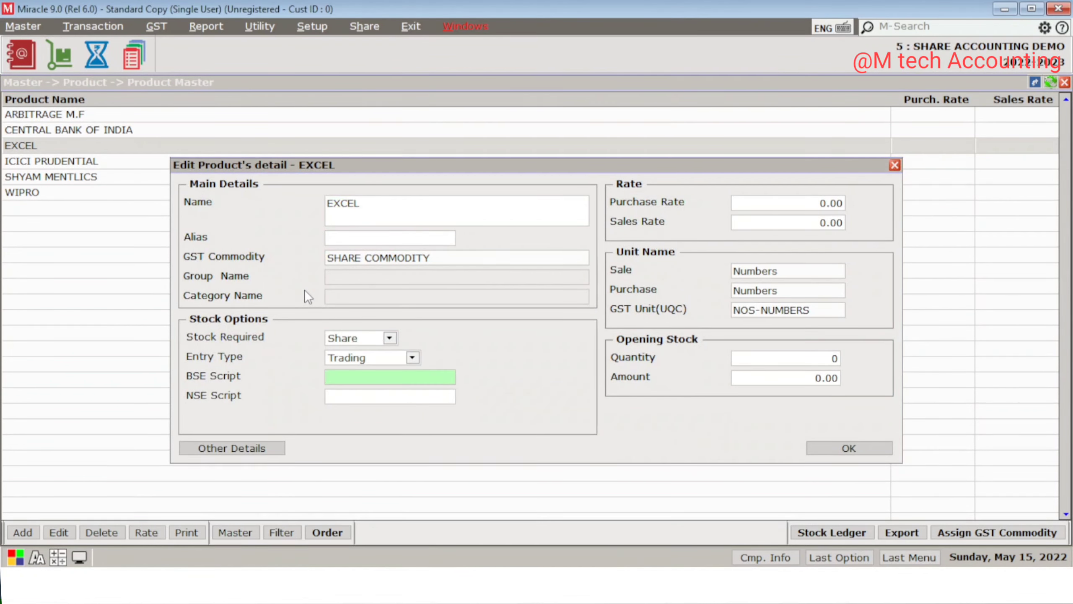
{"action": "key", "text": "Up"}
{"action": "key", "text": "Up"}
{"action": "key", "text": "Return"}
{"action": "key", "text": "Return"}
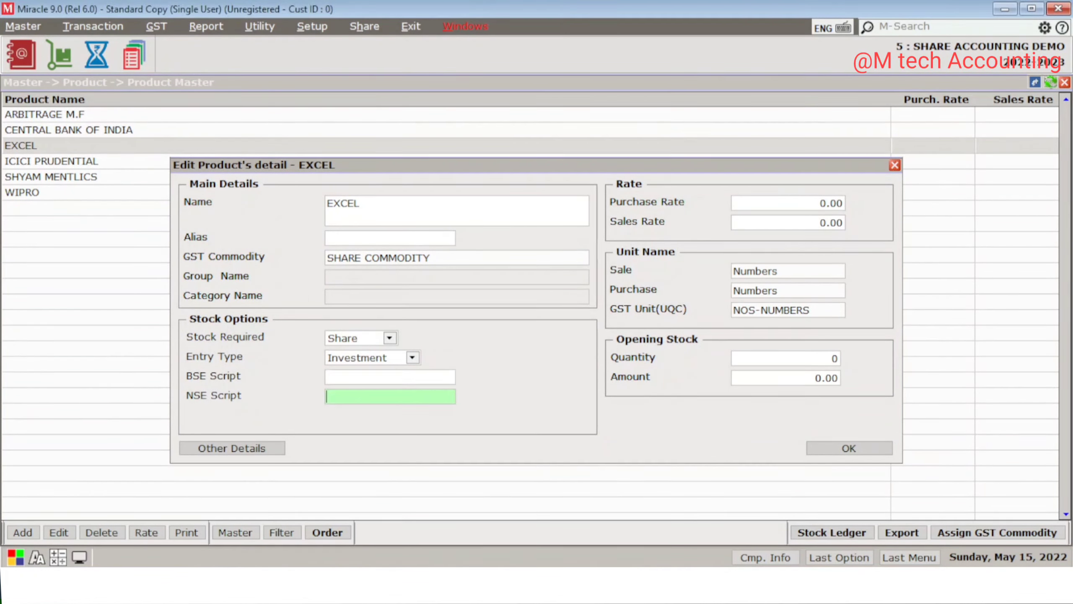
Step: Accept EXCEL's remaining details, save the product, and close the Product Master
{"action": "key", "text": "Return"}
{"action": "key", "text": "Return"}
{"action": "key", "text": "Return"}
{"action": "key", "text": "Return"}
{"action": "key", "text": "Return"}
{"action": "key", "text": "Return"}
{"action": "key", "text": "Return"}
{"action": "key", "text": "Return"}
{"action": "key", "text": "Return"}
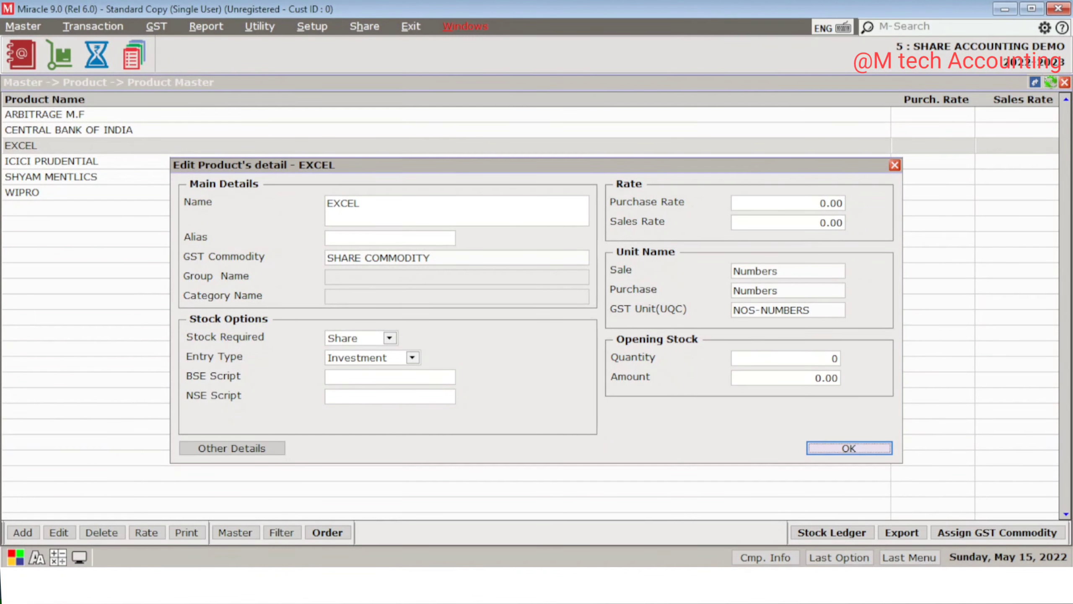
{"action": "key", "text": "Return"}
{"action": "key", "text": "Escape"}
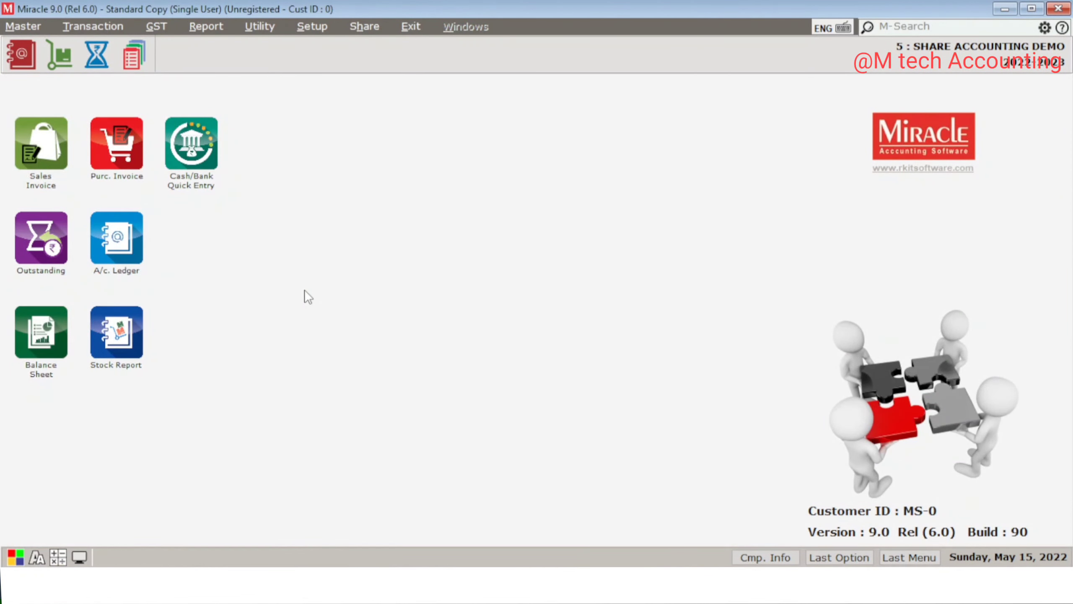
{"action": "key", "text": "alt+r"}
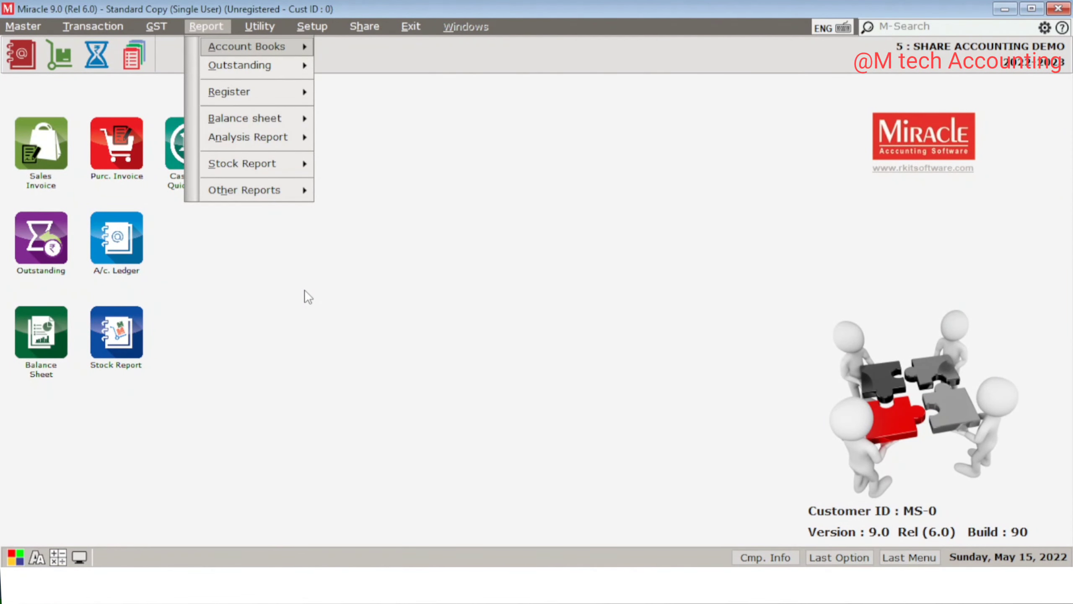
{"action": "key", "text": "Right"}
{"action": "key", "text": "Right"}
{"action": "key", "text": "Return"}
{"action": "key", "text": "Escape"}
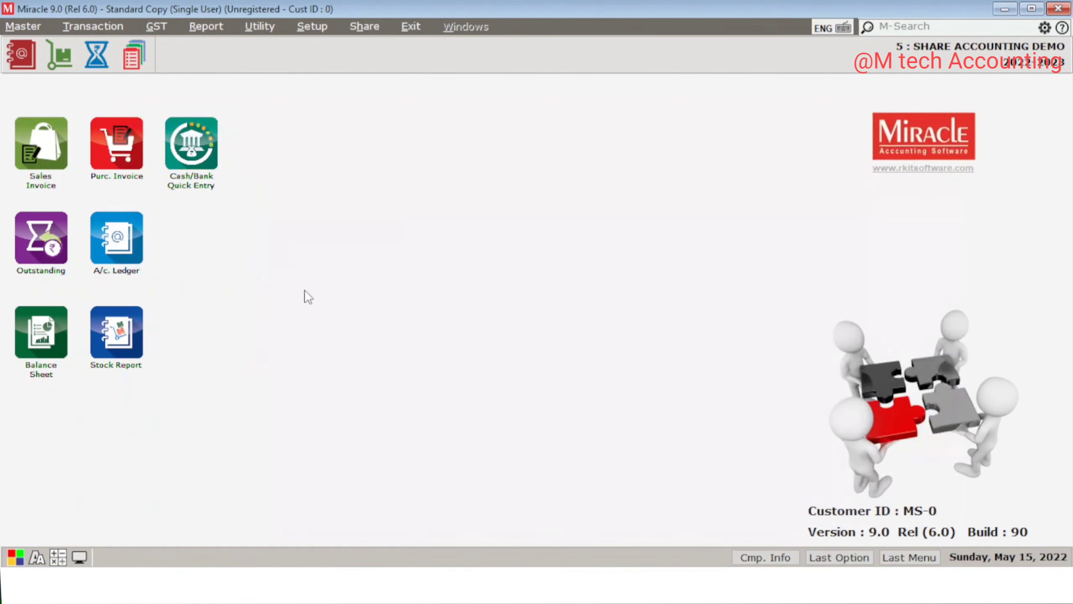
Step: Open the share invoice voucher list and start a new share invoice
{"action": "key", "text": "alt+s"}
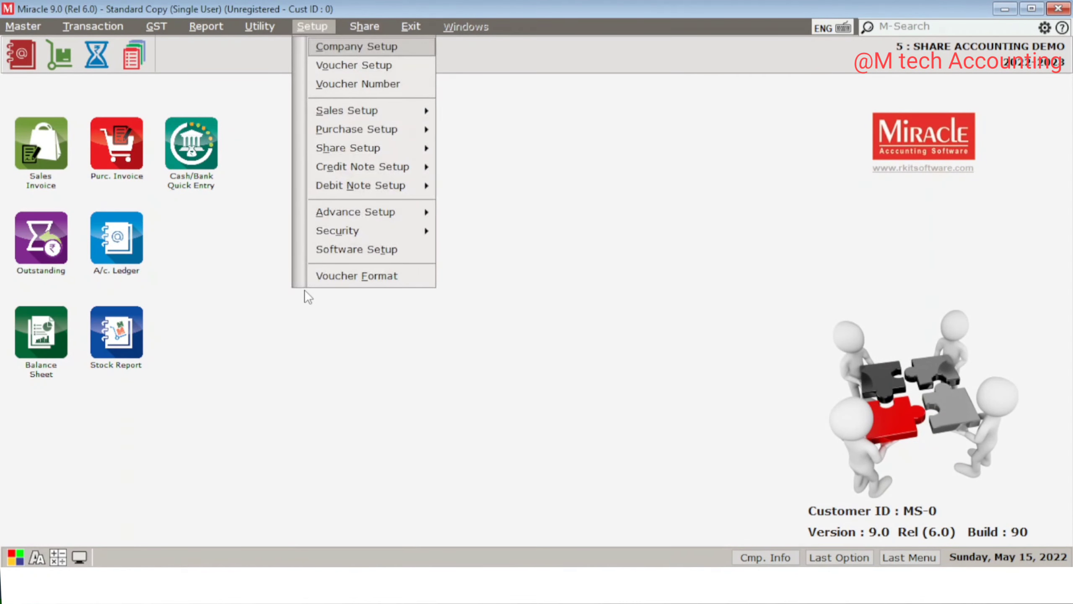
{"action": "key", "text": "Right"}
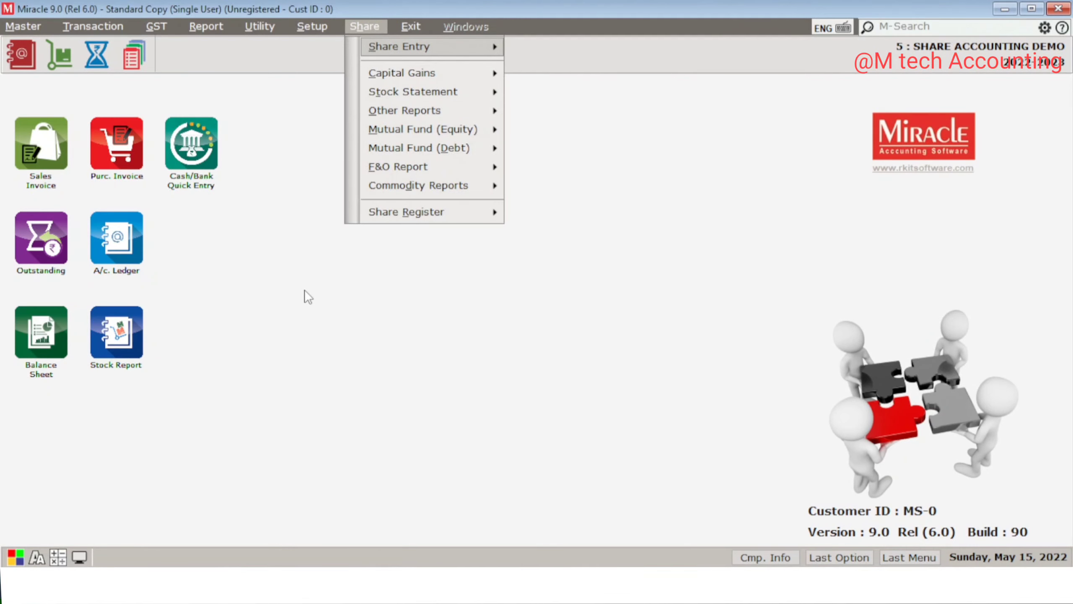
{"action": "key", "text": "Return"}
{"action": "key", "text": "Return"}
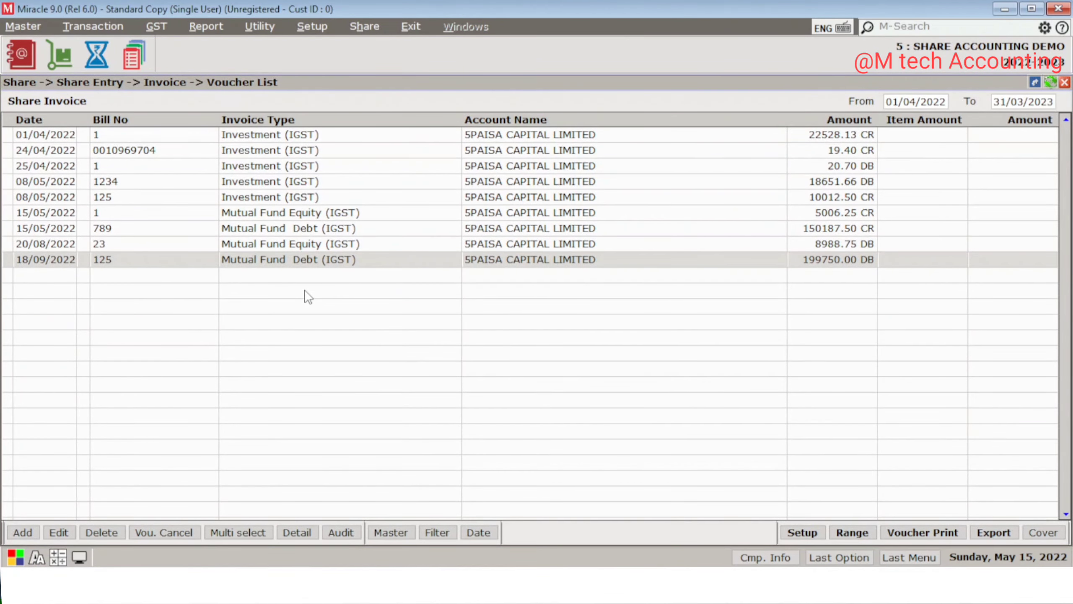
{"action": "key", "text": "alt+a"}
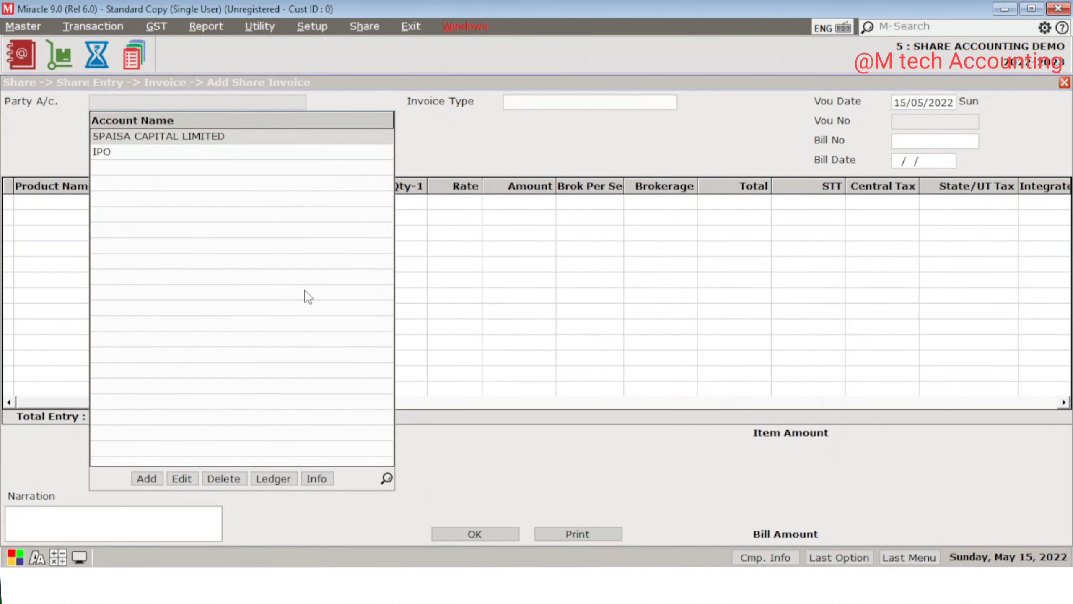
Step: Fill in the invoice header with party 5PAISA CAPITAL LIMITED, invoice type F&O (IGST), date 15/05/2022 and bill number 12345678
{"action": "key", "text": "Return"}
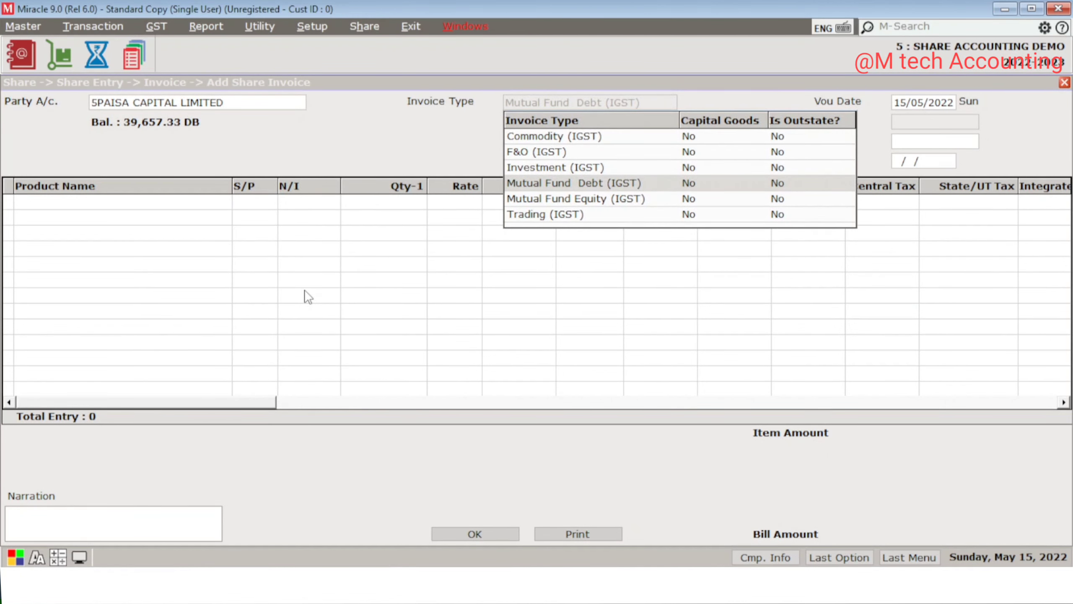
{"action": "key", "text": "Up"}
{"action": "key", "text": "Up"}
{"action": "key", "text": "Up"}
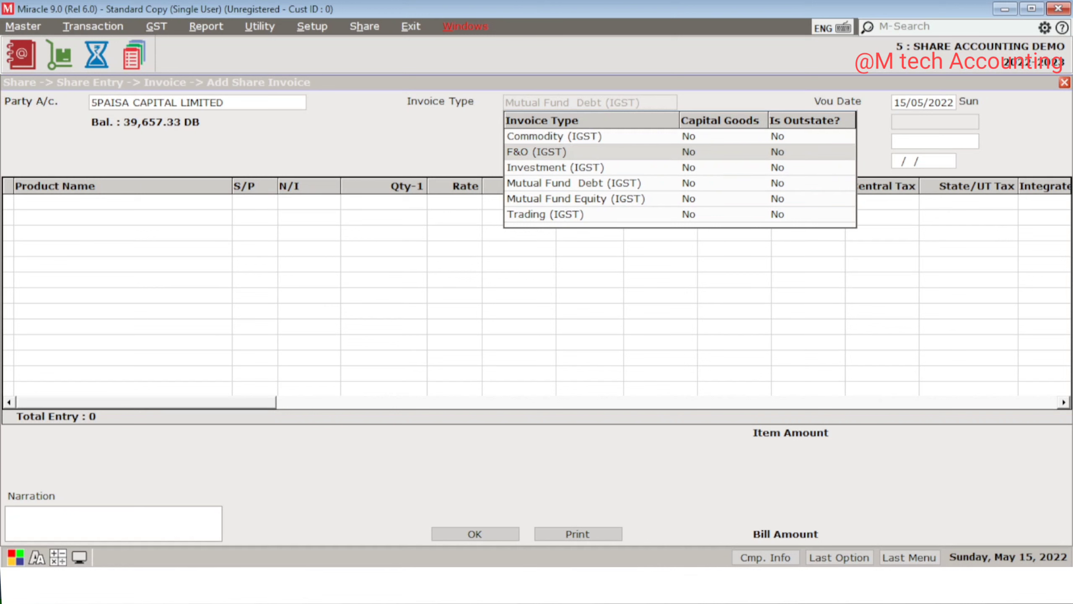
{"action": "key", "text": "Return"}
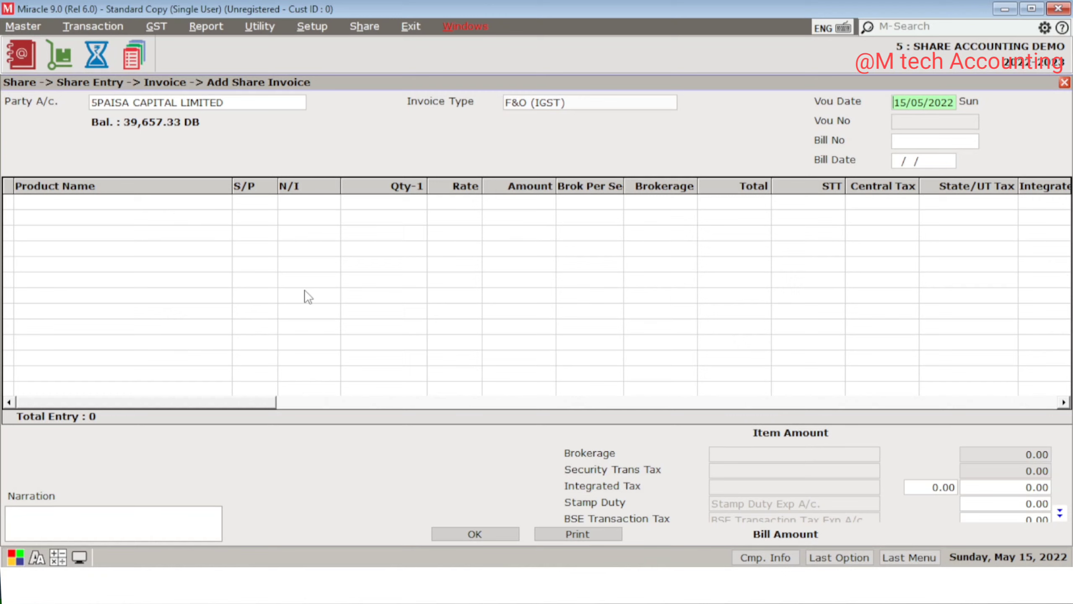
{"action": "key", "text": "Return"}
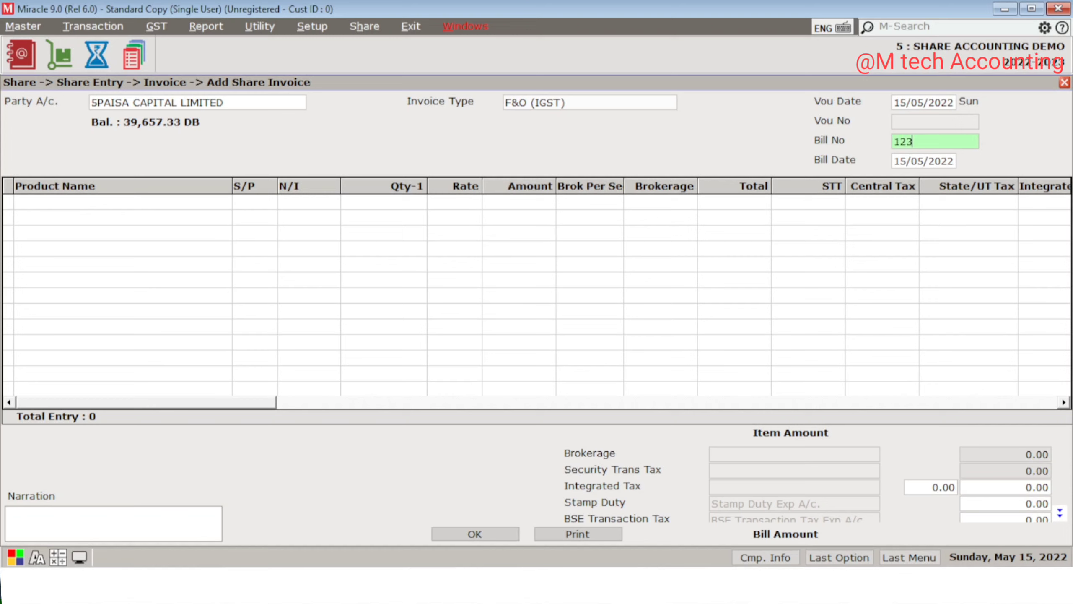
{"action": "key", "text": "Return"}
{"action": "key", "text": "Return"}
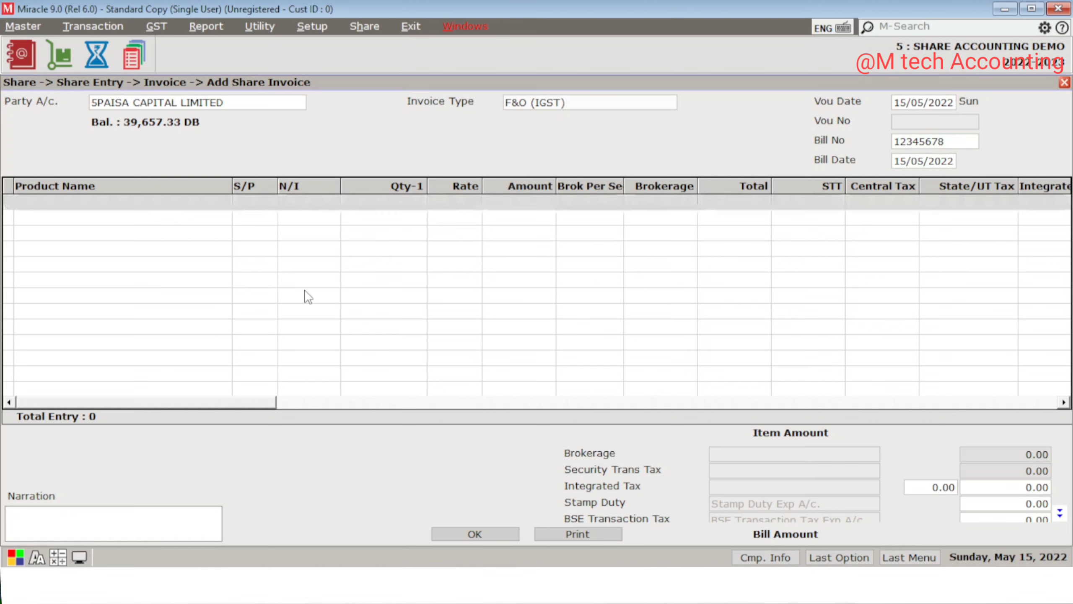
{"action": "key", "text": "Down"}
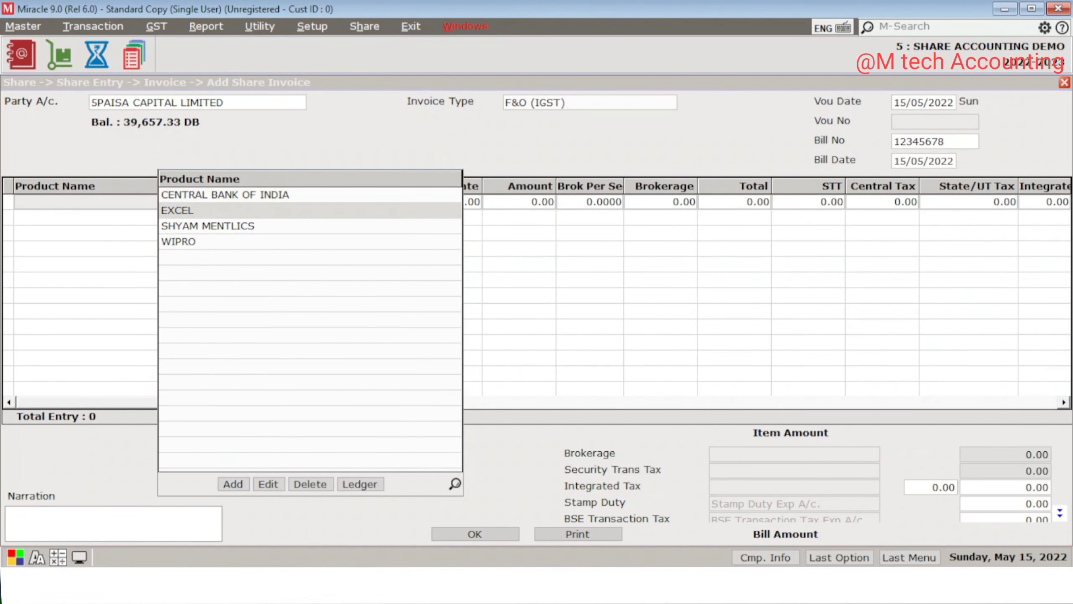
{"action": "key", "text": "Return"}
{"action": "key", "text": "Return"}
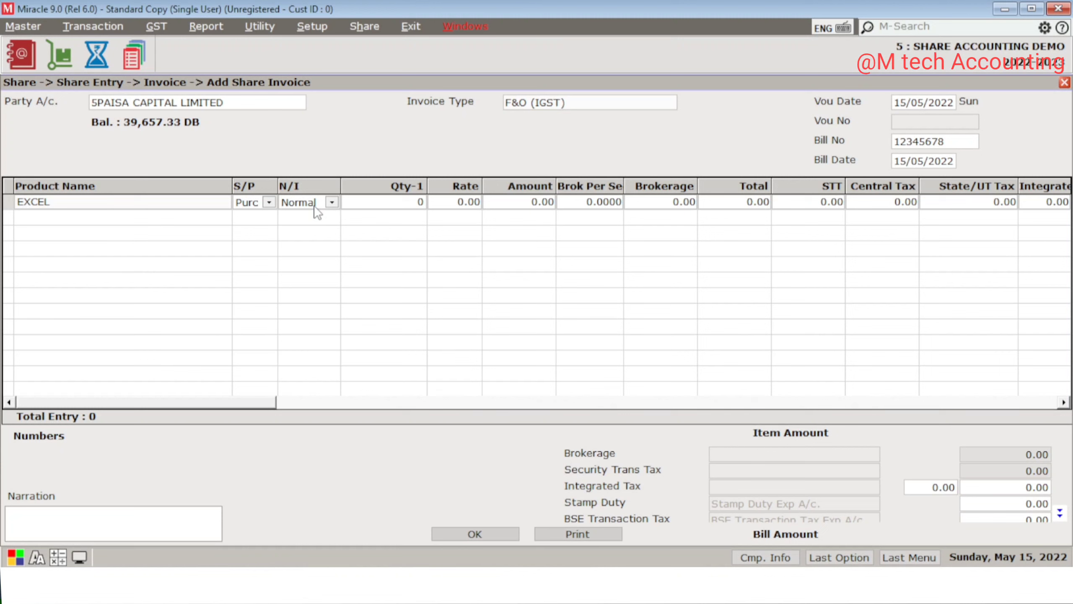
{"action": "key", "text": "Escape"}
Step: Enter a purchase line for SHYAM MENTLICS with quantity 15 and rate 1555
{"action": "key", "text": "Return"}
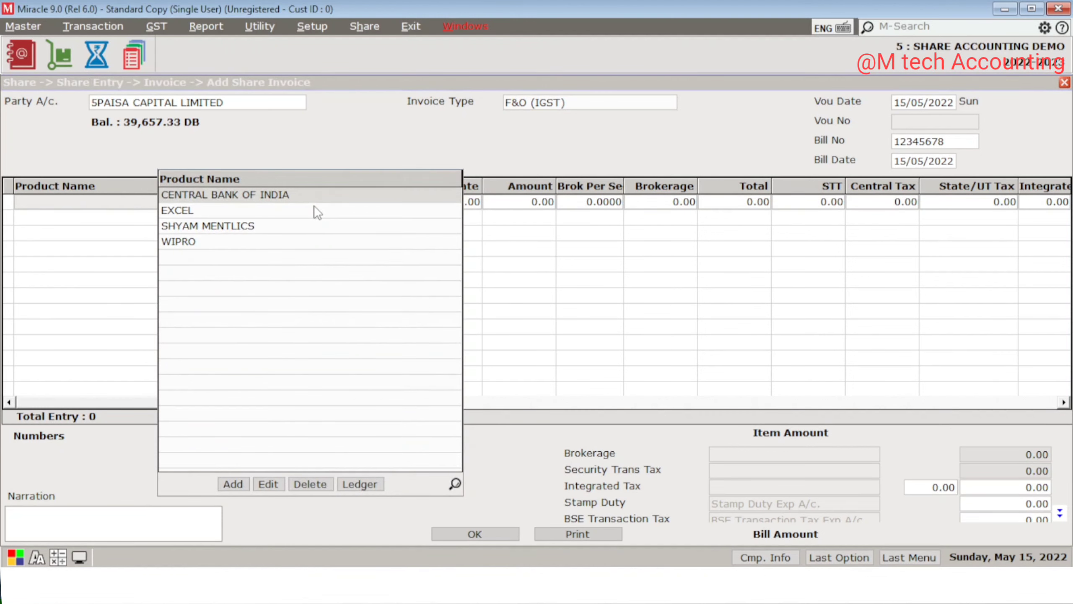
{"action": "key", "text": "Down"}
{"action": "key", "text": "Down"}
{"action": "key", "text": "Return"}
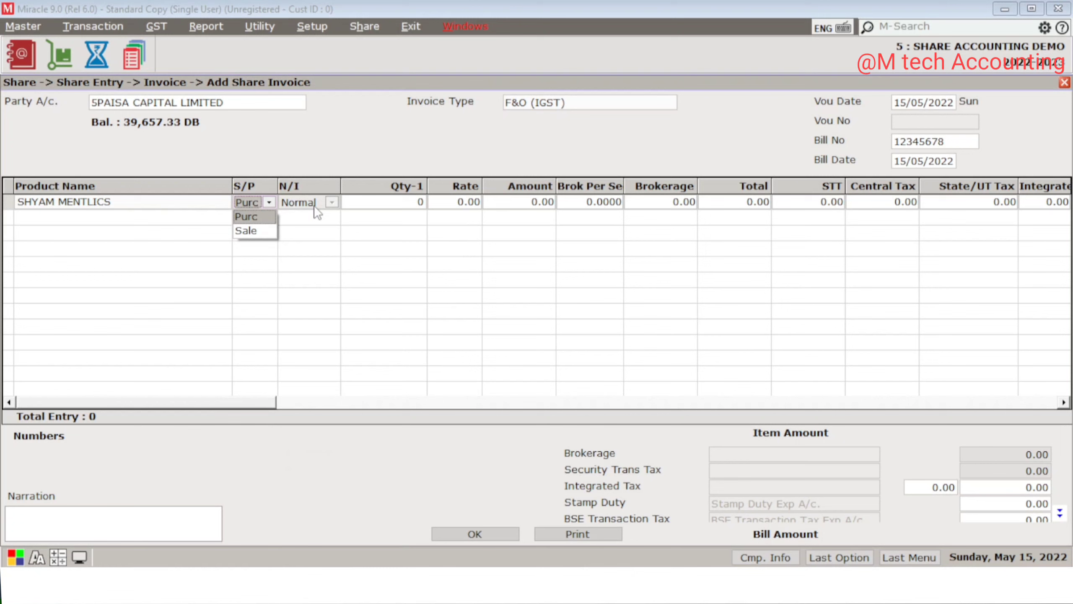
{"action": "key", "text": "Return"}
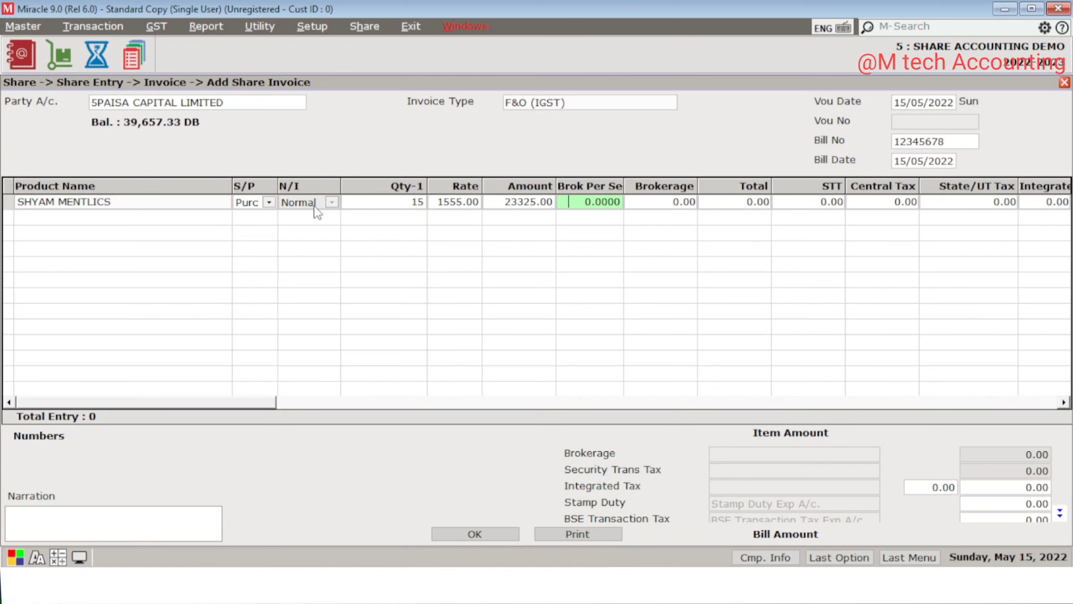
Step: Set the purchase line's month to JUNE 2022 and accept its item amounts
{"action": "key", "text": "Return"}
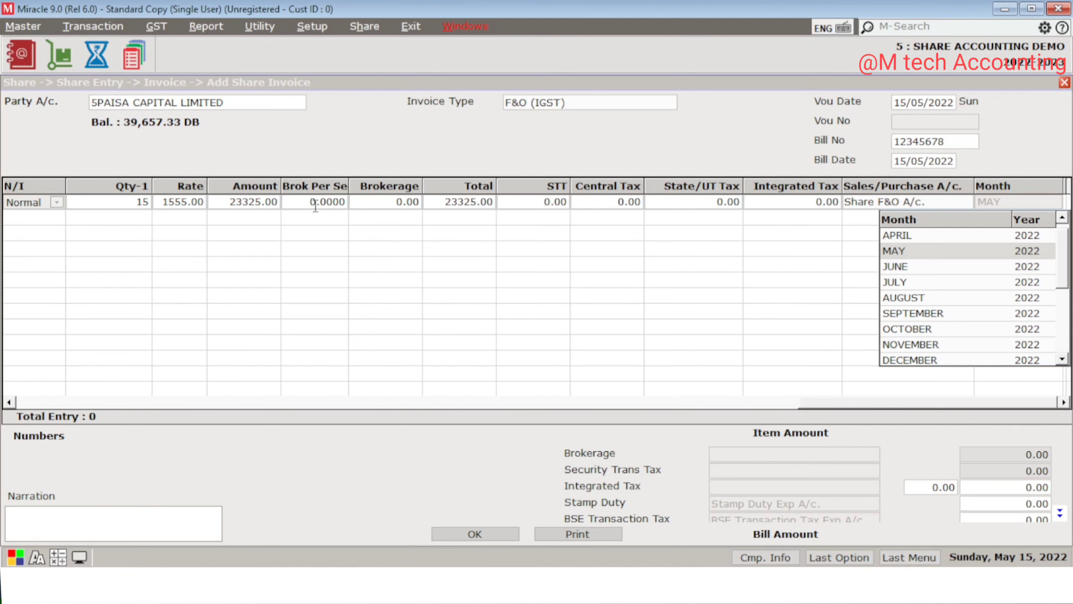
{"action": "key", "text": "Down"}
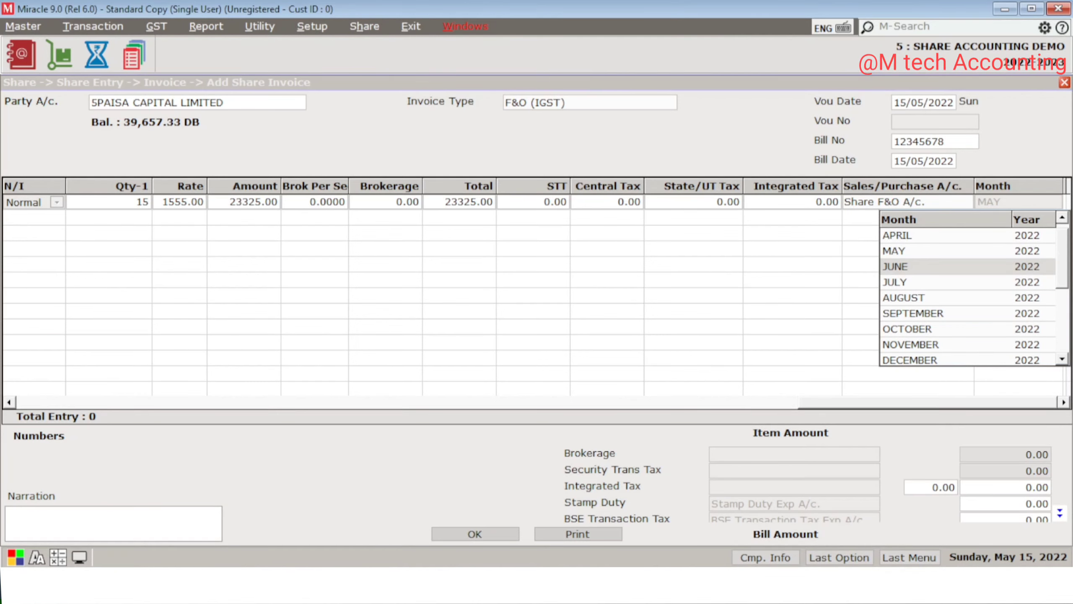
{"action": "key", "text": "Return"}
{"action": "key", "text": "Return"}
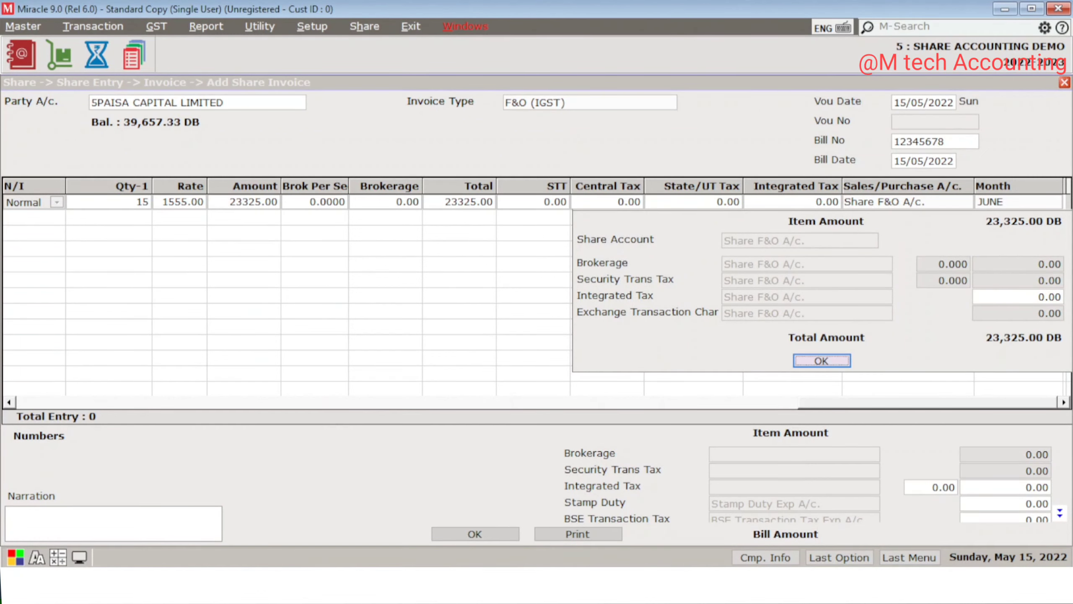
{"action": "key", "text": "Return"}
{"action": "key", "text": "Return"}
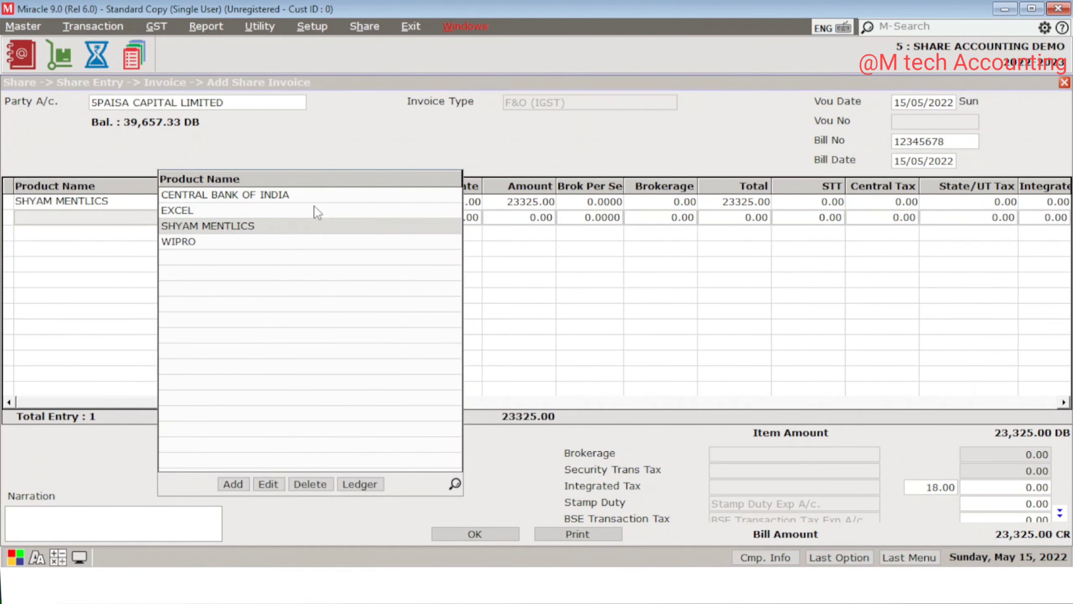
Step: Enter a sale line for SHYAM MENTLICS with quantity 15 and rate 16222
{"action": "key", "text": "Return"}
{"action": "key", "text": "Down"}
{"action": "key", "text": "Return"}
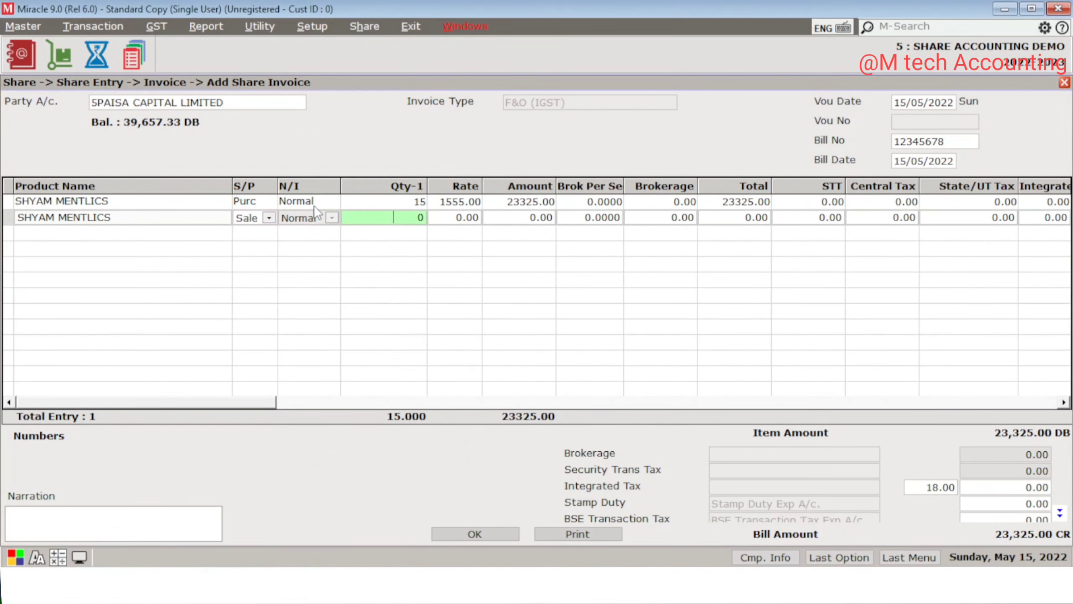
{"action": "type", "text": "15"}
{"action": "key", "text": "Return"}
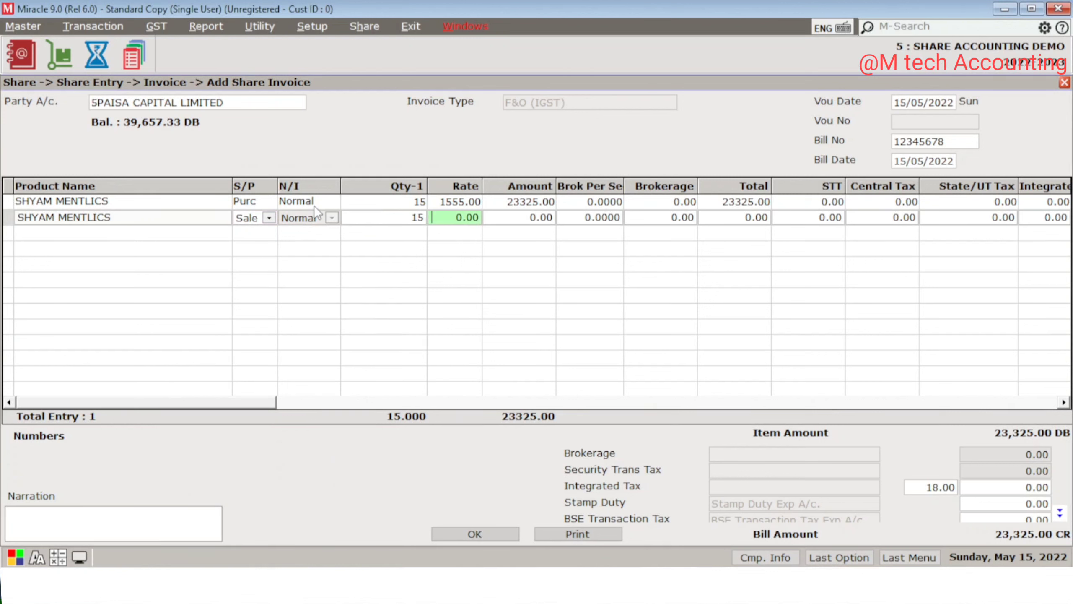
{"action": "type", "text": "16222"}
{"action": "key", "text": "Return"}
{"action": "key", "text": "Return"}
{"action": "key", "text": "Return"}
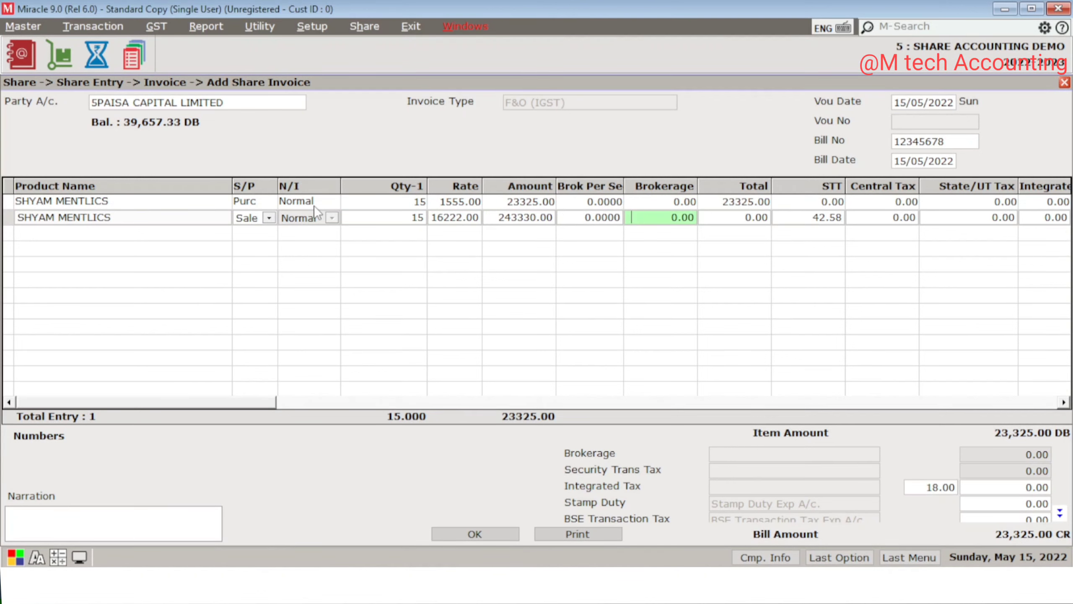
Step: Correct the sale line's rate to 1622 and accept the line's remaining values
{"action": "key", "text": "alt+Tab"}
{"action": "key", "text": "alt+Tab"}
{"action": "key", "text": "alt+Tab"}
{"action": "left_click", "coordinate": [465, 215]}
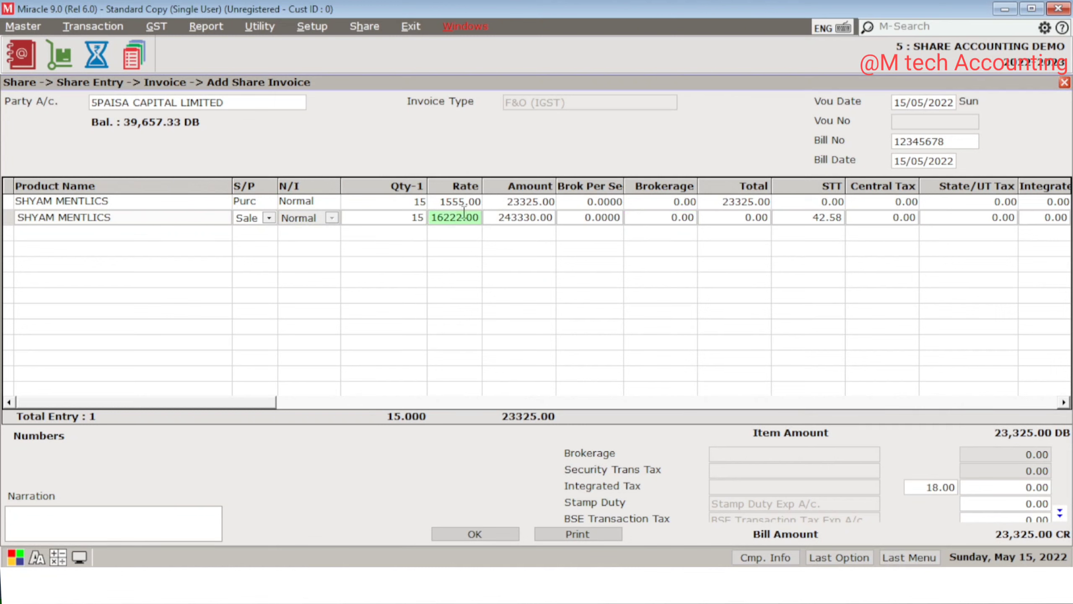
{"action": "key", "text": "BackSpace"}
{"action": "key", "text": "Return"}
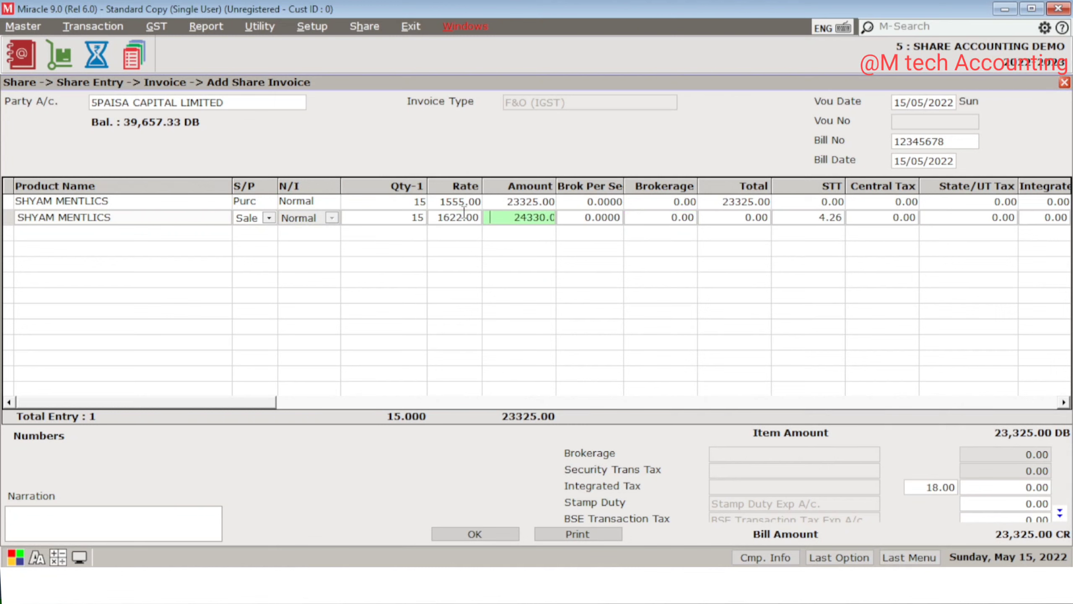
{"action": "key", "text": "Return"}
{"action": "key", "text": "Return"}
{"action": "key", "text": "Return"}
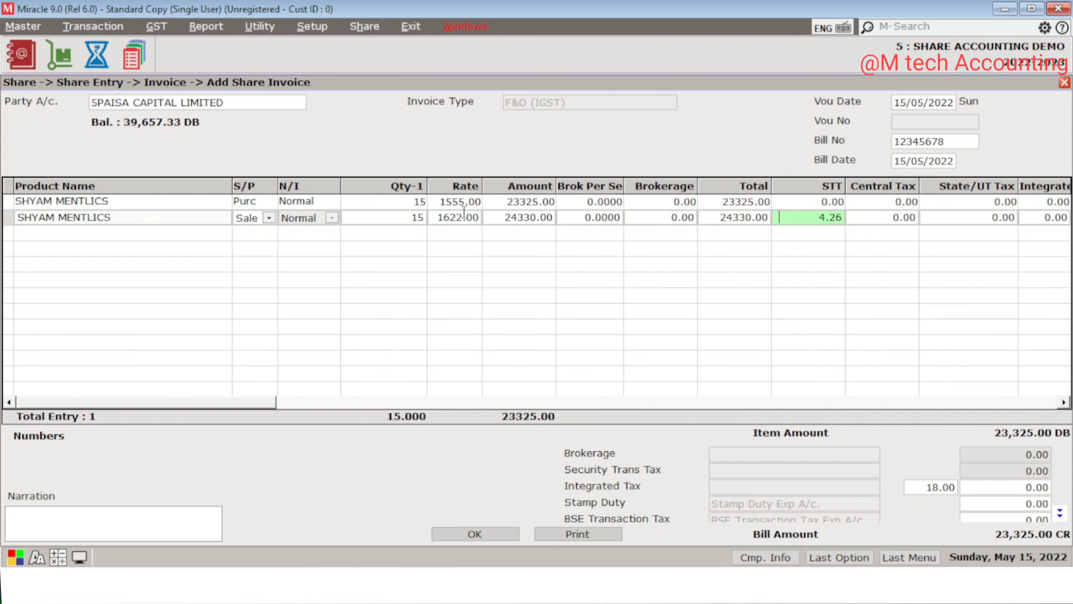
{"action": "key", "text": "Return"}
{"action": "key", "text": "Return"}
{"action": "key", "text": "Return"}
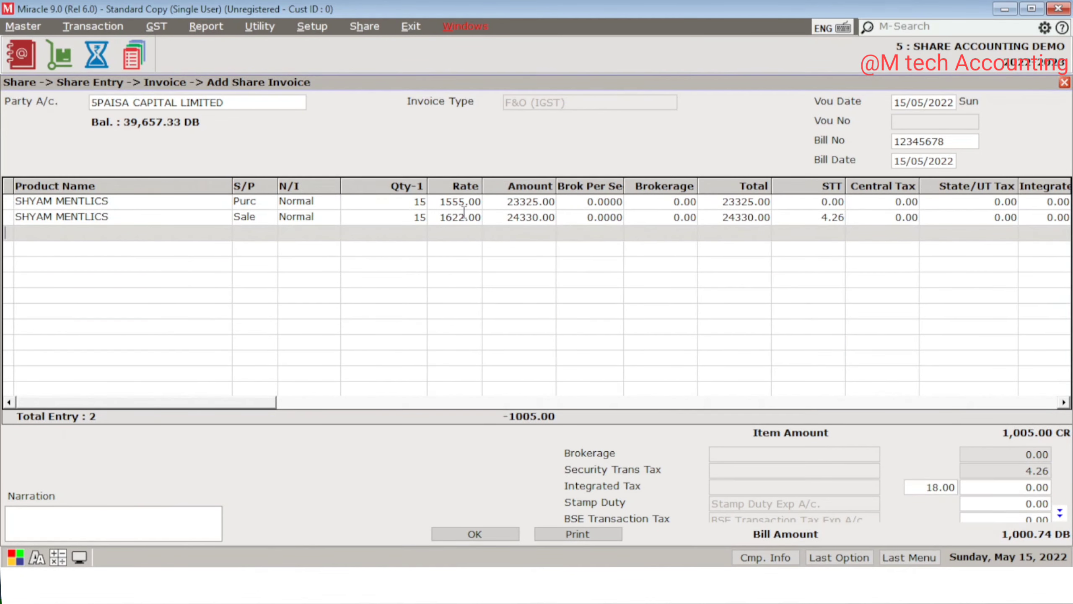
{"action": "key", "text": "Return"}
{"action": "key", "text": "Return"}
{"action": "key", "text": "Return"}
{"action": "key", "text": "Return"}
{"action": "key", "text": "Return"}
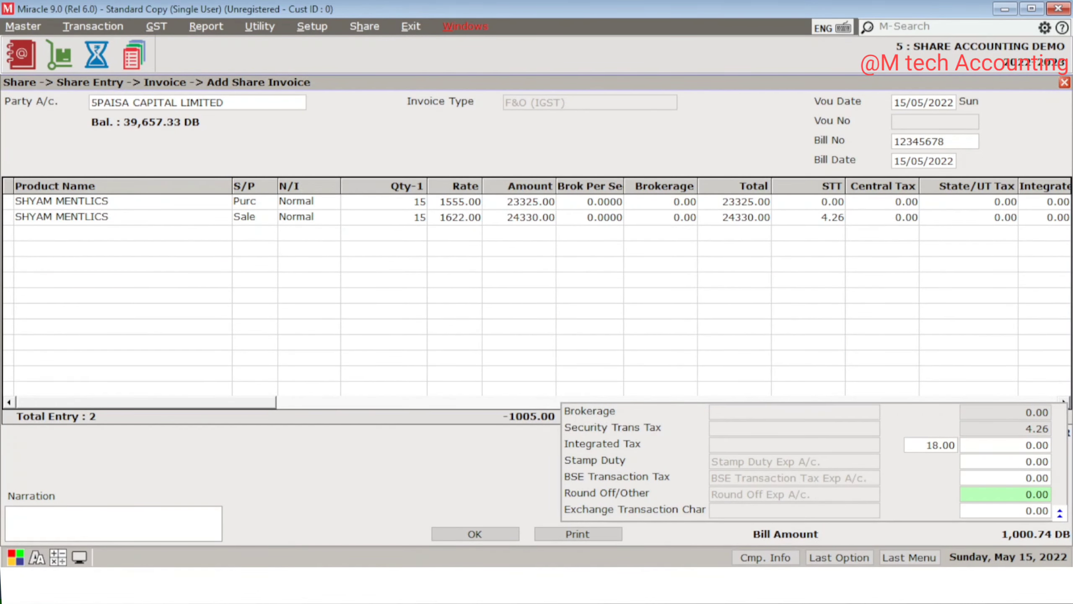
Step: Reopen the SHYAM MENTLICS sale line, change its month to JUNE, and accept its item amounts
{"action": "left_click", "coordinate": [322, 217]}
{"action": "key", "text": "Return"}
{"action": "key", "text": "Return"}
{"action": "key", "text": "Return"}
{"action": "key", "text": "Return"}
{"action": "key", "text": "Return"}
{"action": "key", "text": "Return"}
{"action": "key", "text": "Return"}
{"action": "key", "text": "Return"}
{"action": "key", "text": "Return"}
{"action": "key", "text": "Return"}
{"action": "key", "text": "Return"}
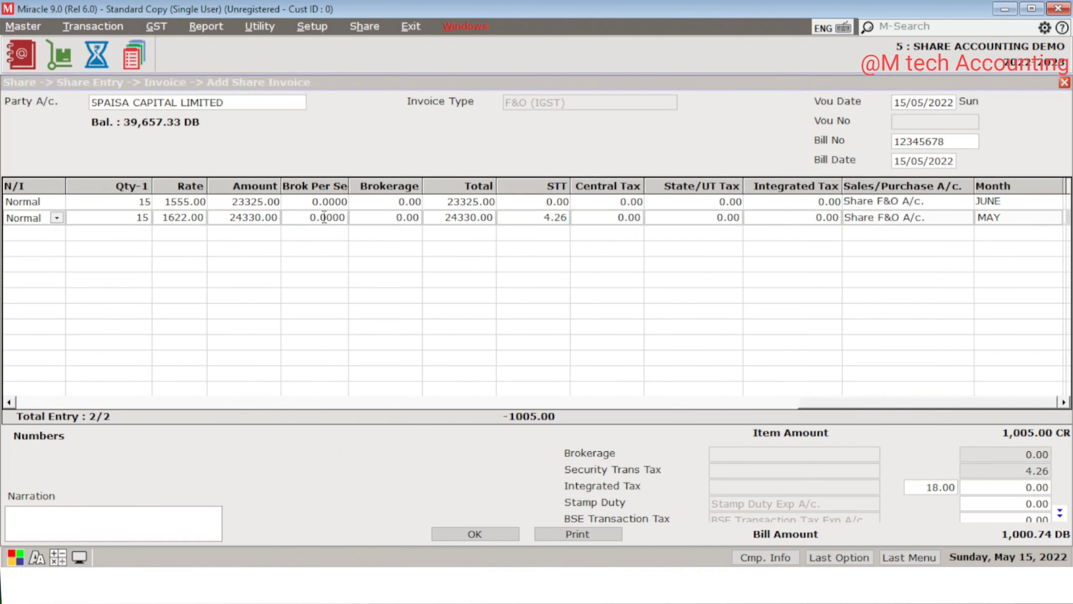
{"action": "key", "text": "Return"}
{"action": "key", "text": "Return"}
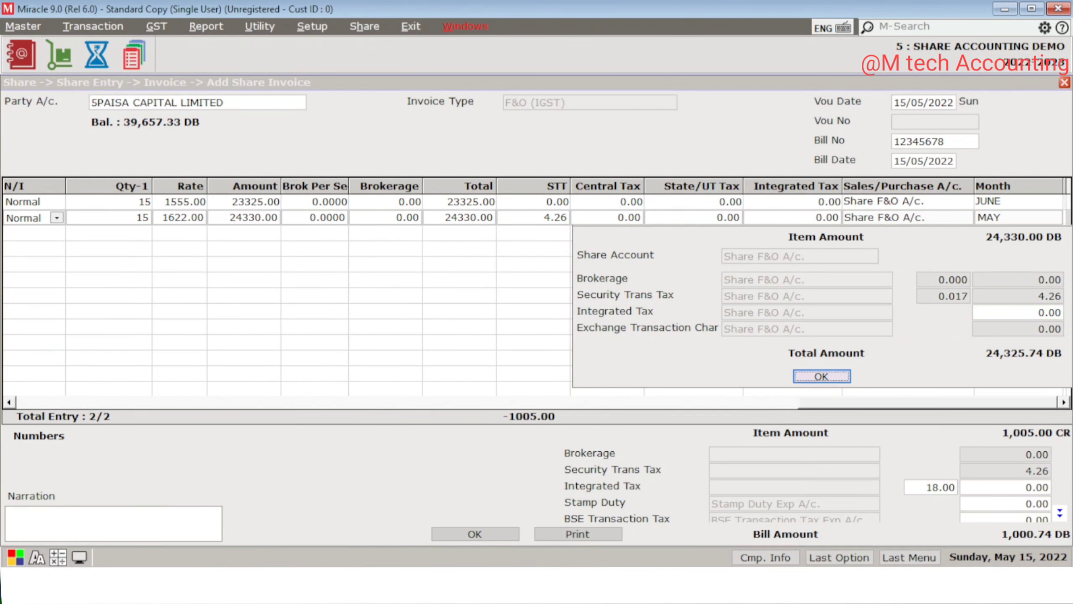
{"action": "key", "text": "Return"}
{"action": "key", "text": "Return"}
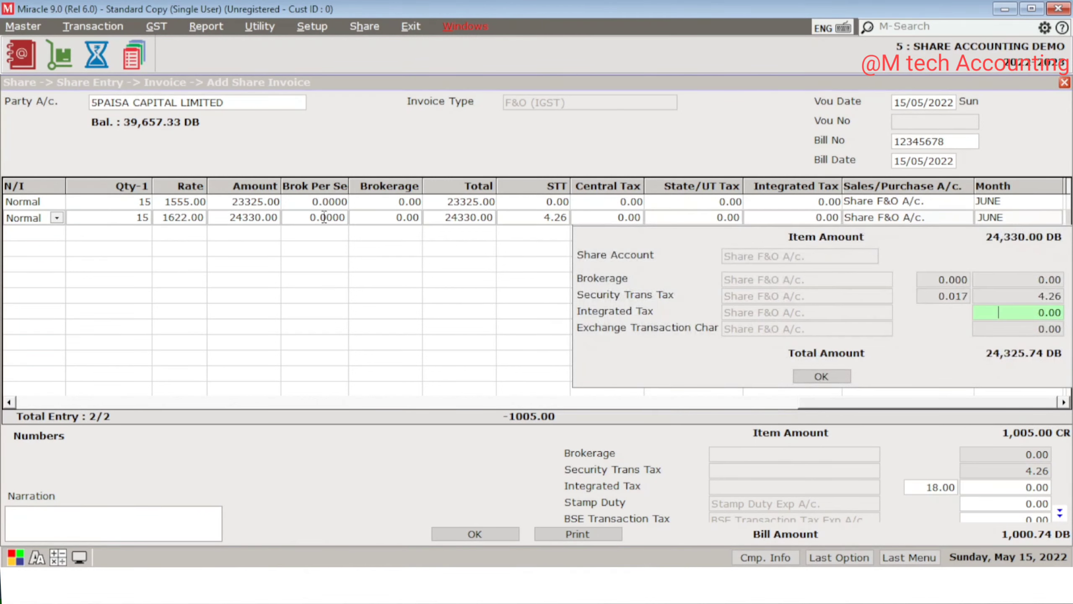
{"action": "key", "text": "Return"}
{"action": "key", "text": "Return"}
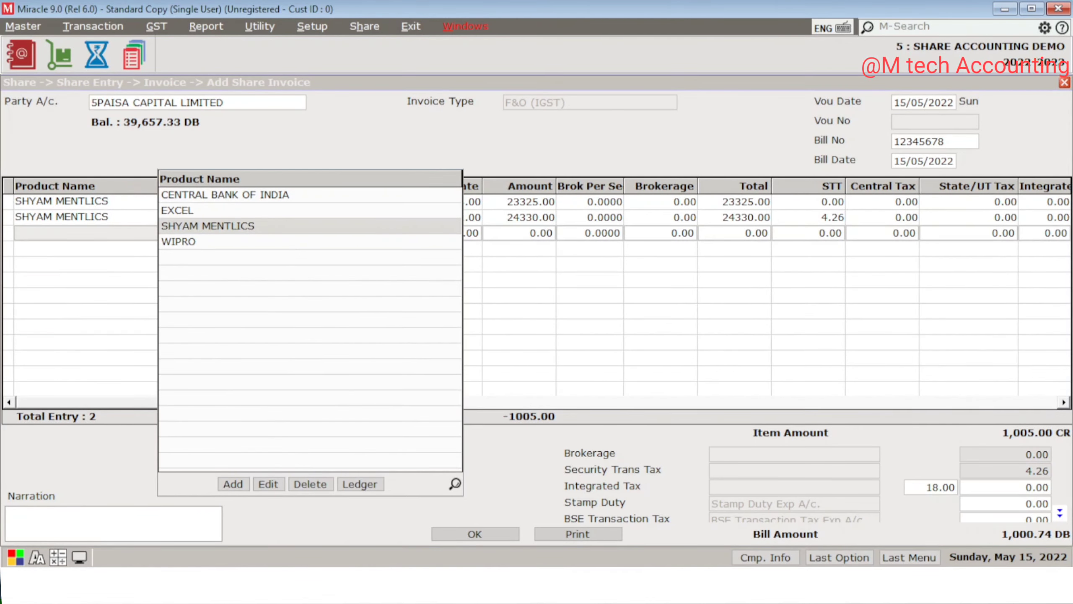
Step: Finish the item entry without a third product, accept the invoice's charges, and save the F&O invoice
{"action": "key", "text": "Escape"}
{"action": "key", "text": "Escape"}
{"action": "key", "text": "Return"}
{"action": "key", "text": "Return"}
{"action": "key", "text": "Return"}
{"action": "key", "text": "Return"}
{"action": "key", "text": "Return"}
{"action": "key", "text": "Return"}
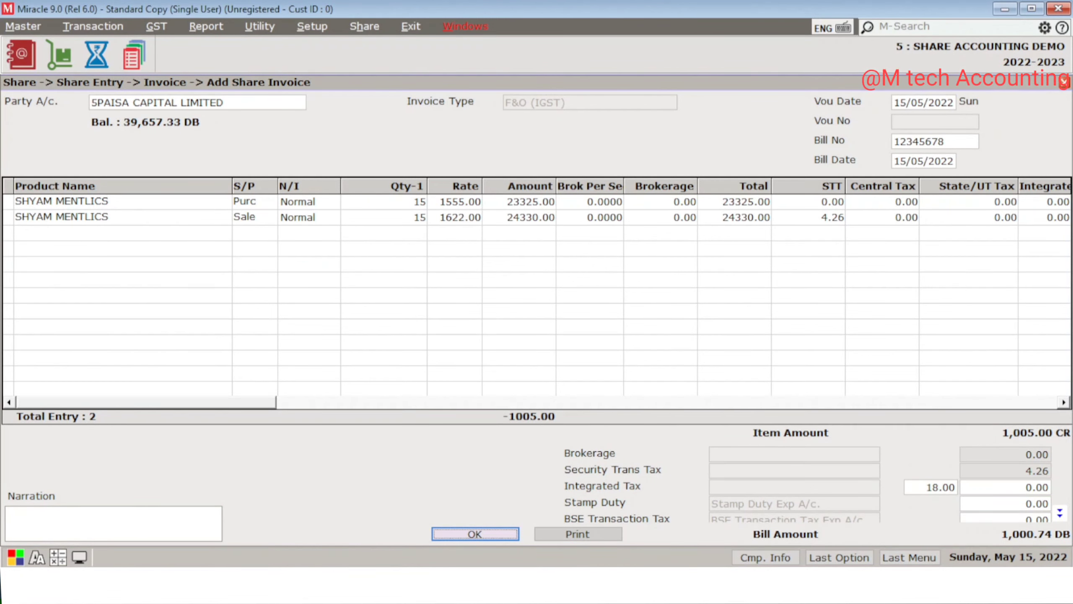
{"action": "key", "text": "Return"}
Step: Leave the blank invoice form, check the saved F&O invoice in the voucher list, and close the list
{"action": "key", "text": "Escape"}
{"action": "key", "text": "Escape"}
{"action": "key", "text": "Return"}
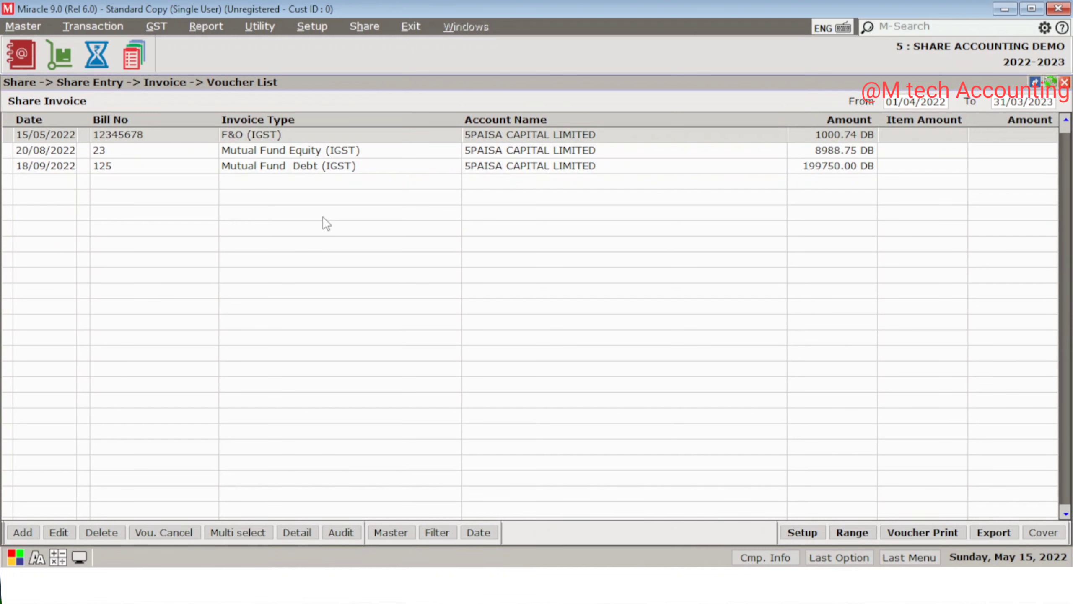
{"action": "key", "text": "Down"}
{"action": "key", "text": "Down"}
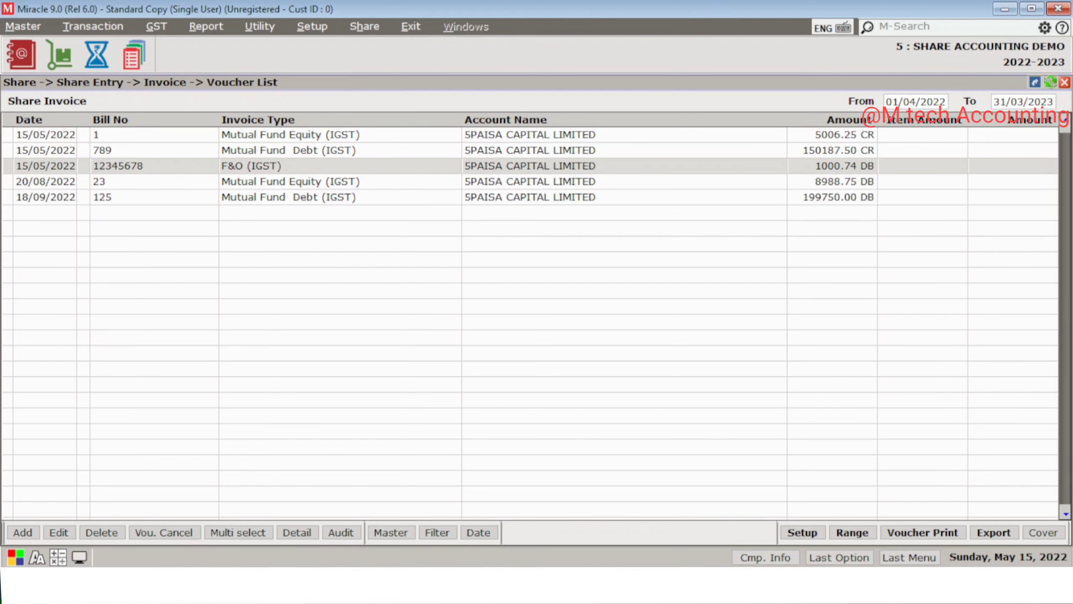
{"action": "key", "text": "Escape"}
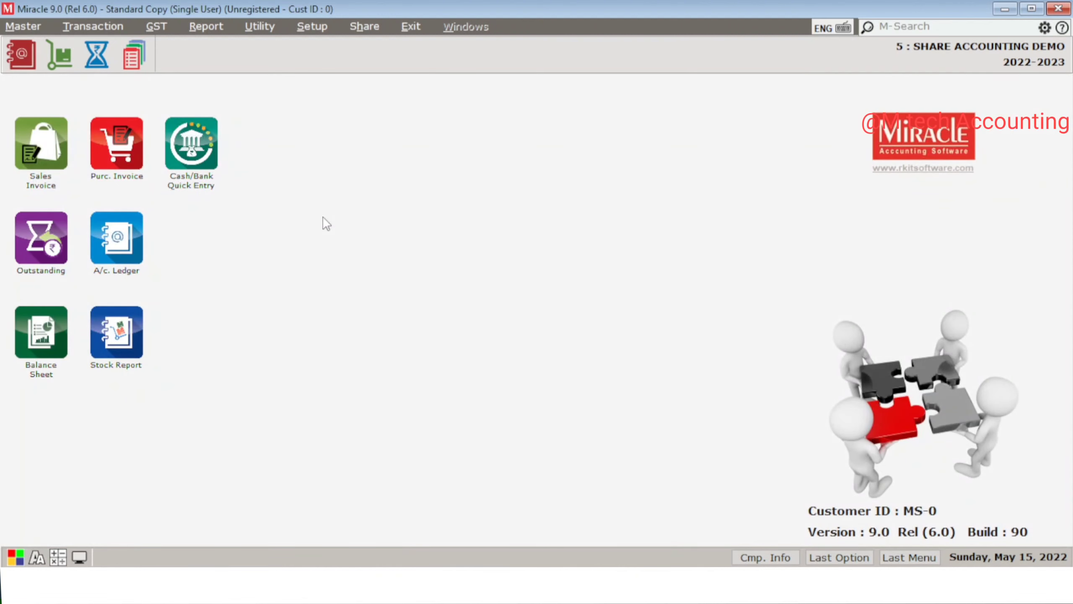